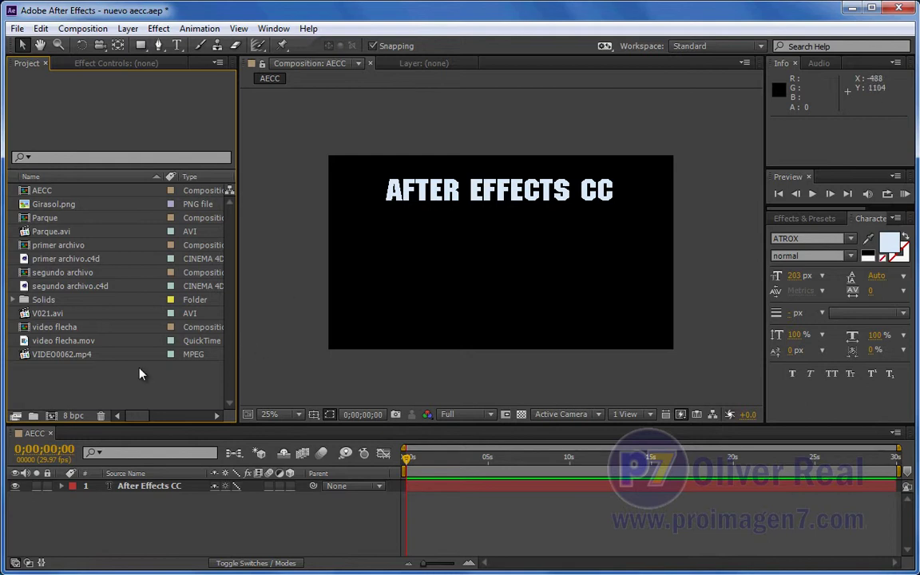
Create a V021 composition from the V021.avi clip and fit the view to the panel.
{"action": "left_click", "coordinate": [36, 314]}
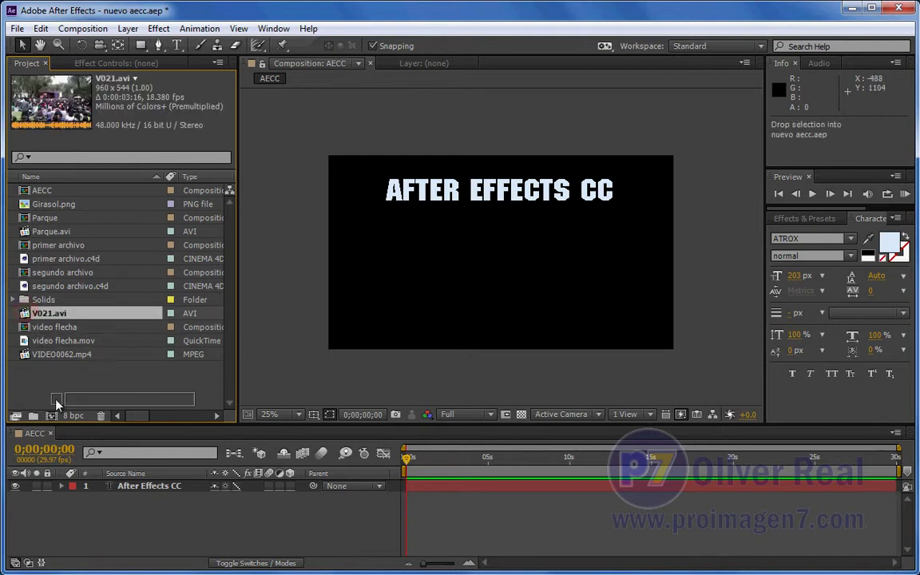
{"action": "left_click", "coordinate": [51, 417]}
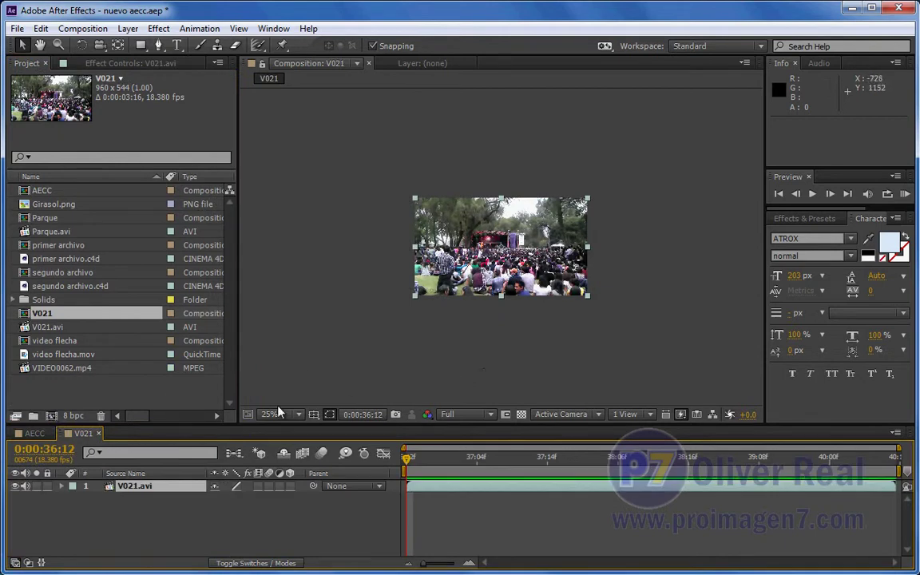
{"action": "left_click", "coordinate": [298, 415]}
{"action": "left_click", "coordinate": [307, 171]}
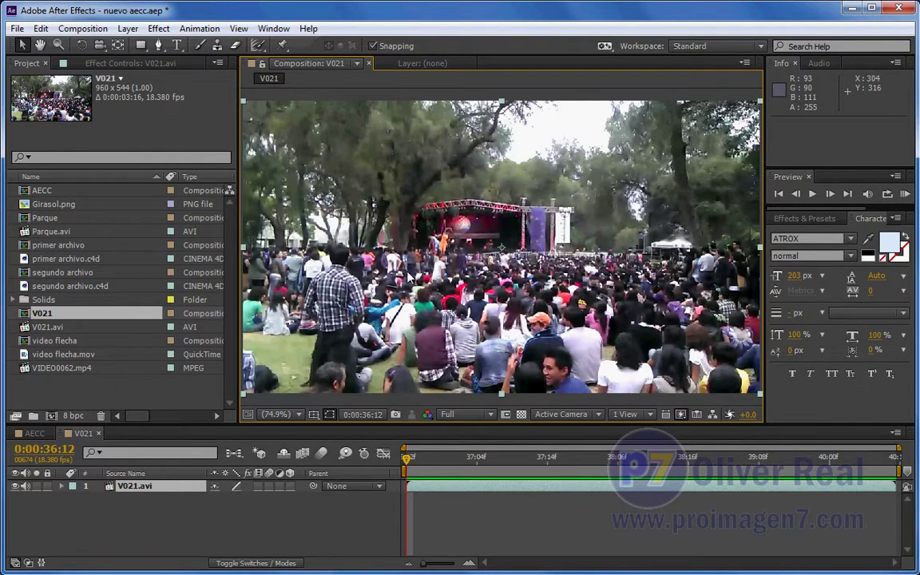
Preview the shaky concert footage, then return the time marker near the clip start.
{"action": "key", "text": "Page_Down"}
{"action": "key", "text": "Page_Down"}
{"action": "key", "text": "Page_Down"}
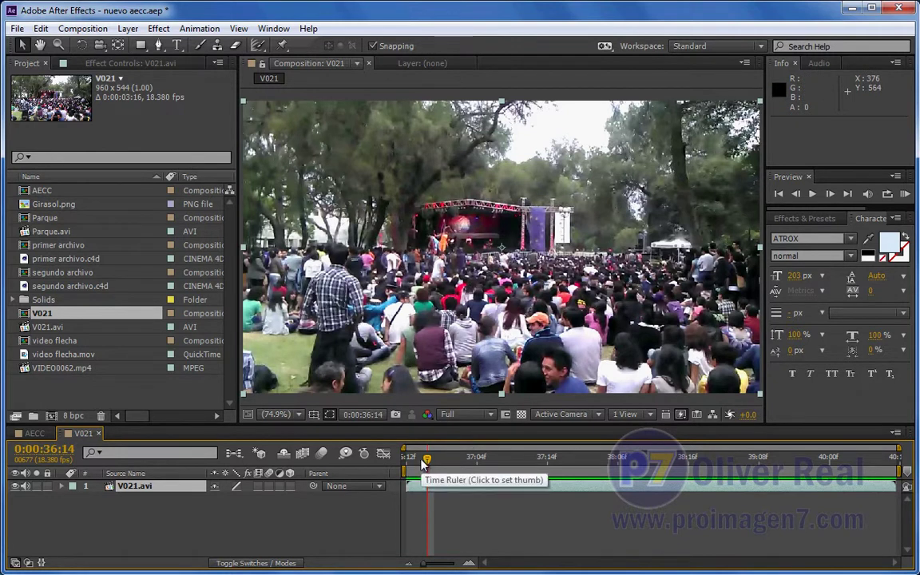
{"action": "key", "text": "space"}
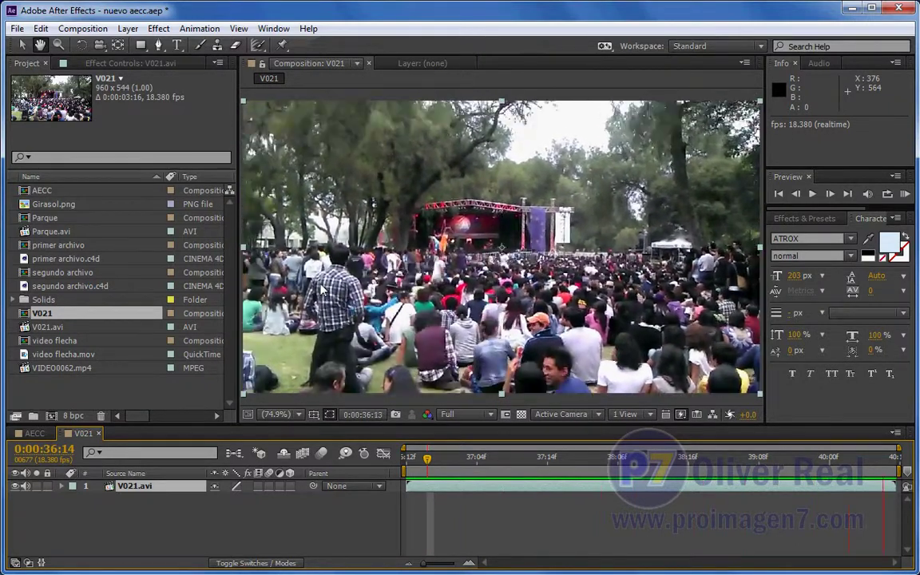
{"action": "key", "text": "space"}
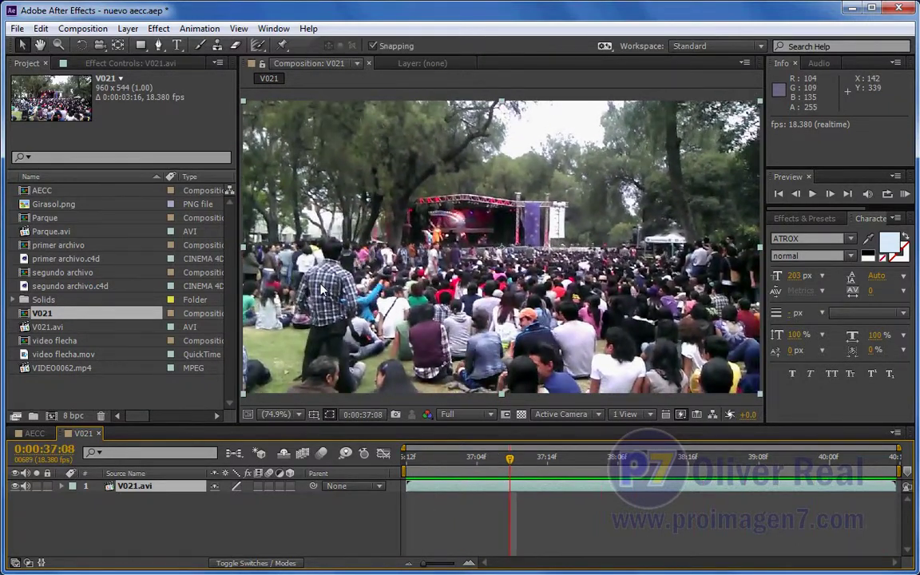
{"action": "mouse_move", "coordinate": [436, 460]}
{"action": "left_mouse_down"}
{"action": "mouse_move", "coordinate": [446, 461]}
{"action": "mouse_move", "coordinate": [406, 460]}
{"action": "left_mouse_up"}
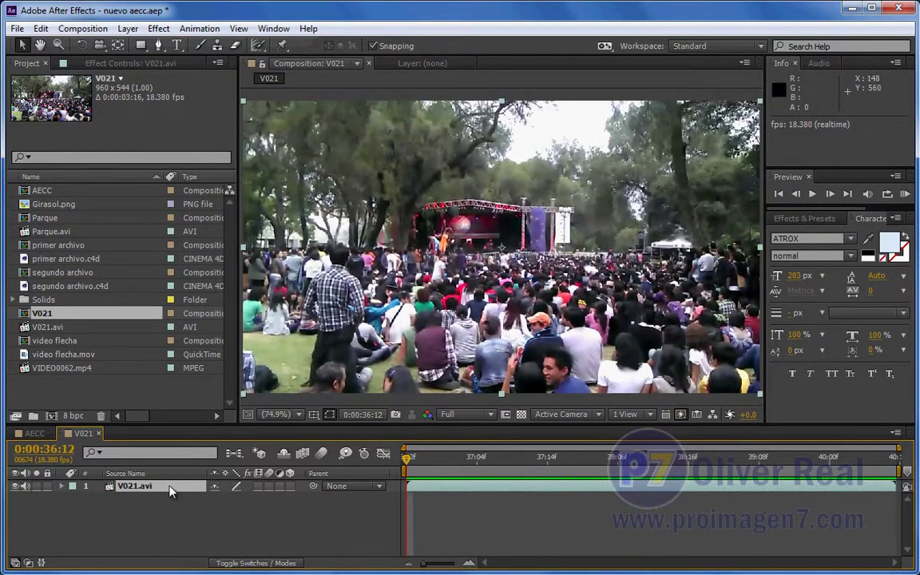
Apply Warp Stabilizer VFX to V021.avi and preview the result at Smooth Motion, 50% smoothness.
{"action": "right_click", "coordinate": [148, 490]}
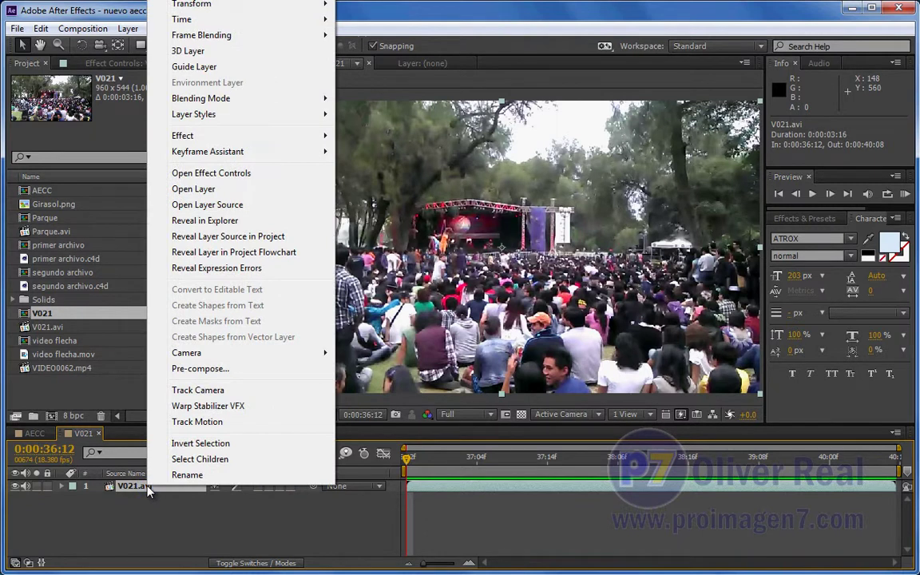
{"action": "left_click", "coordinate": [225, 410]}
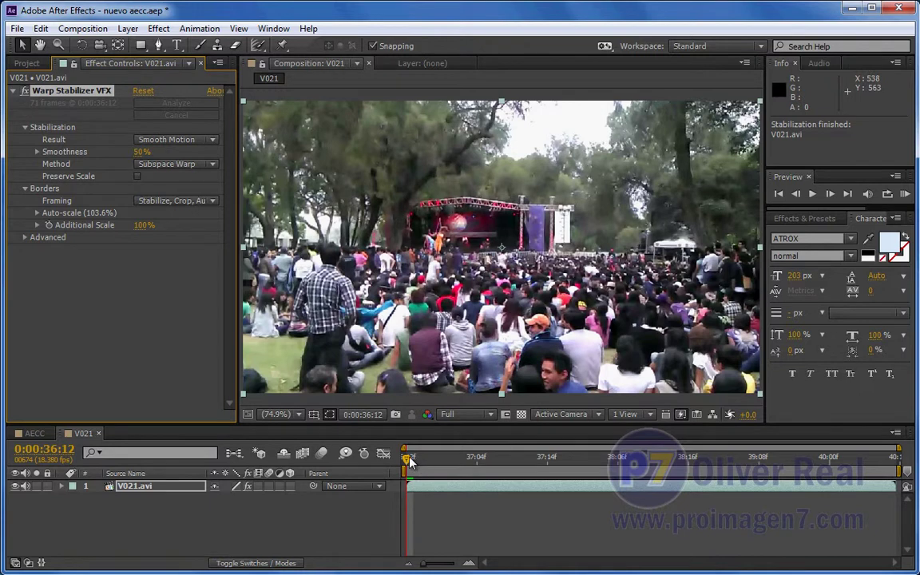
{"action": "key", "text": "space"}
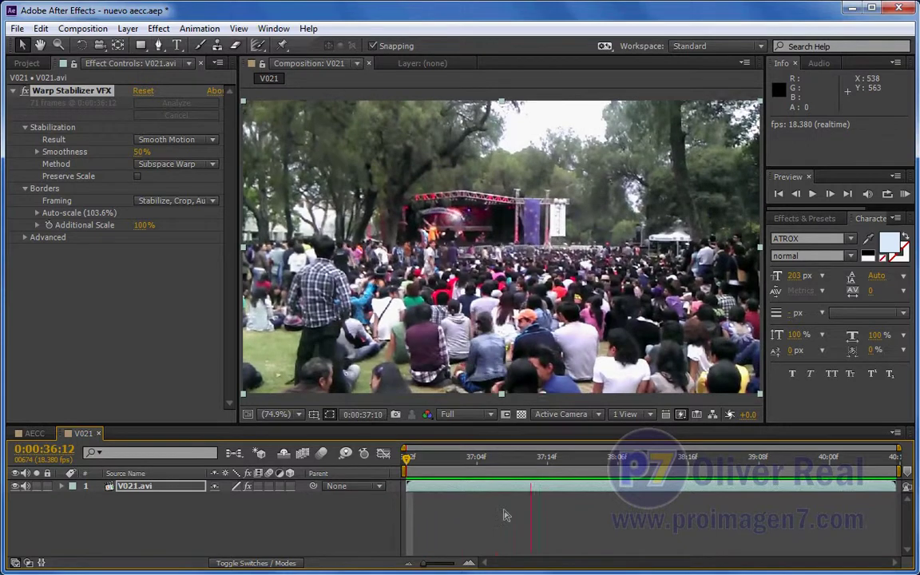
{"action": "left_click", "coordinate": [438, 461]}
{"action": "key", "text": "KP_0"}
{"action": "key", "text": "KP_0"}
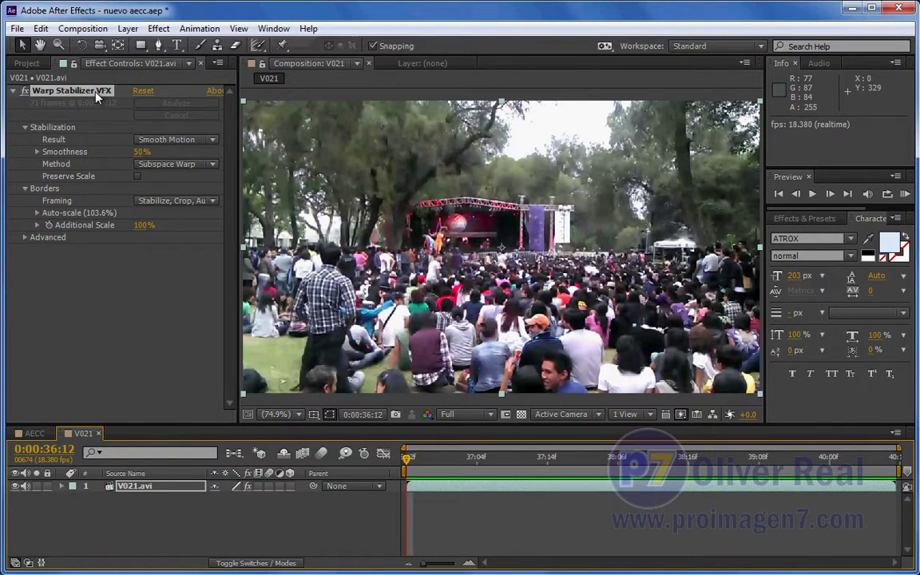
{"action": "left_click", "coordinate": [83, 272]}
Add the Girasol.png sunflower image from the Project panel to the V021 composition.
{"action": "left_click", "coordinate": [27, 63]}
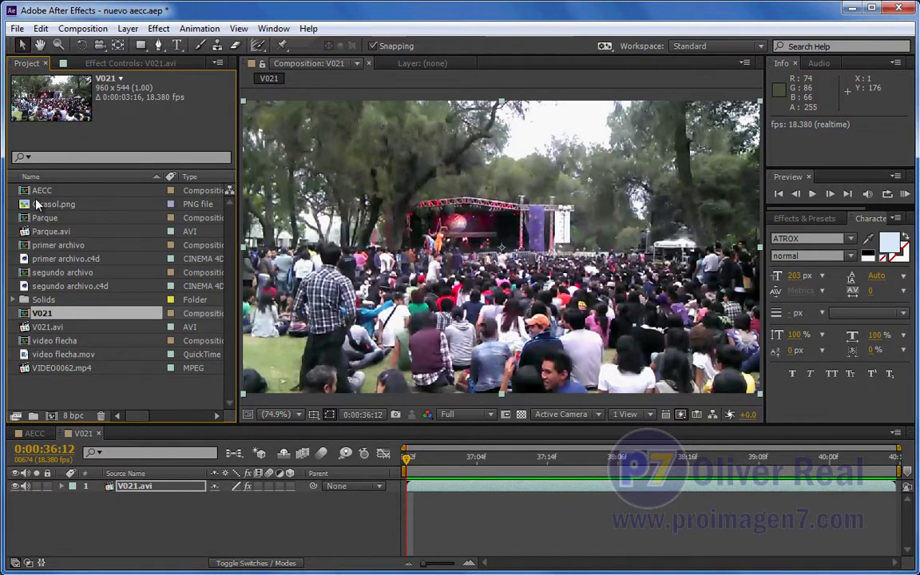
{"action": "left_click", "coordinate": [37, 203]}
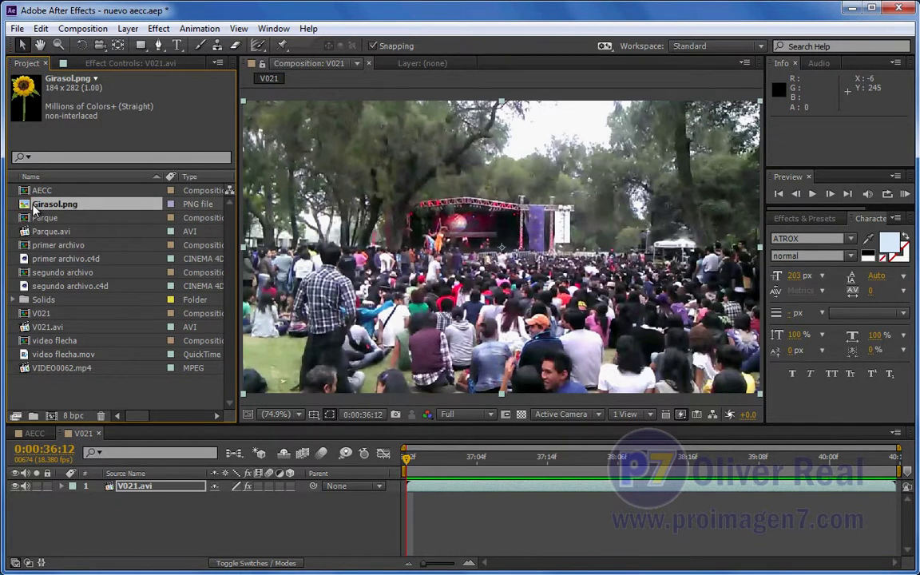
{"action": "left_click_drag", "start_coordinate": [32, 204], "coordinate": [430, 218]}
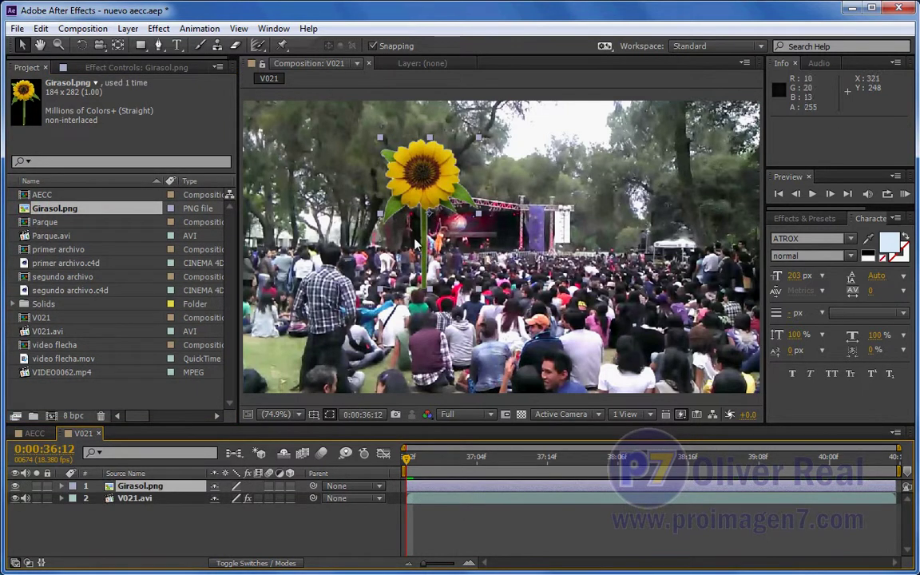
Scale the sunflower to 37% and move it onto the lawn at lower left.
{"action": "key", "text": "s"}
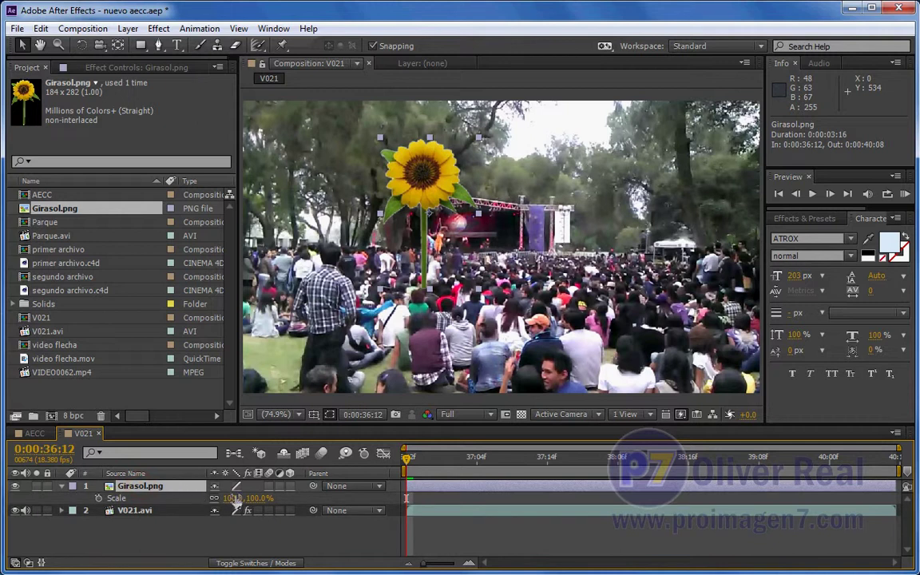
{"action": "left_click_drag", "start_coordinate": [232, 498], "coordinate": [204, 498]}
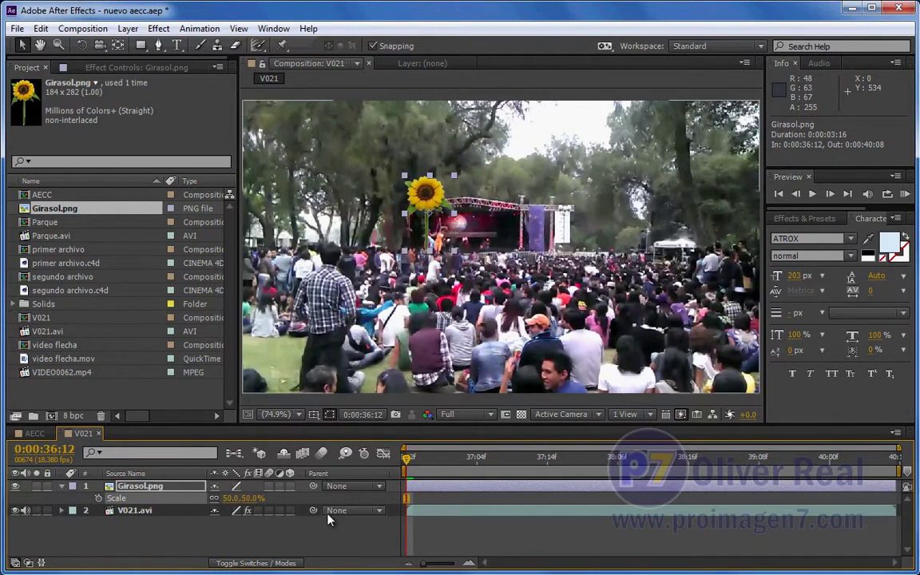
{"action": "left_click_drag", "start_coordinate": [242, 497], "coordinate": [231, 498]}
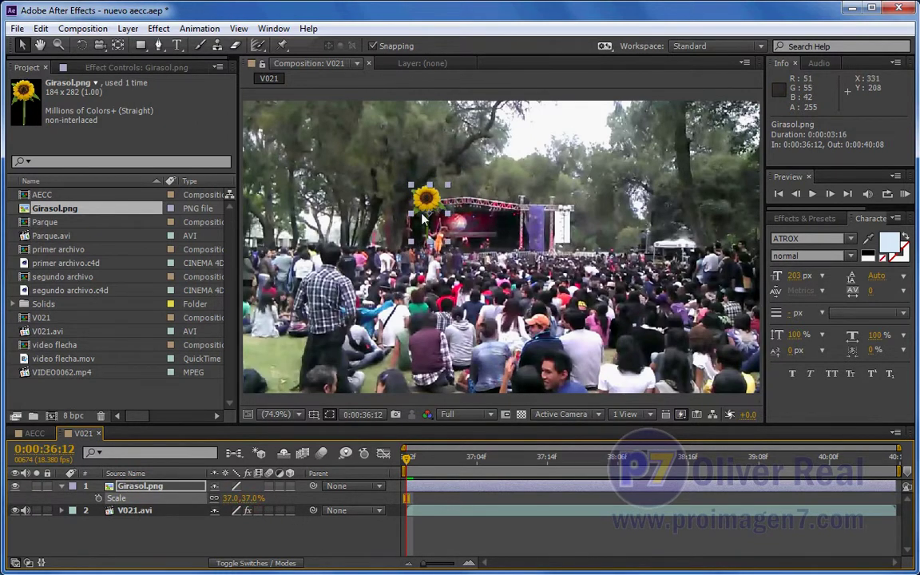
{"action": "left_click_drag", "start_coordinate": [426, 206], "coordinate": [248, 336]}
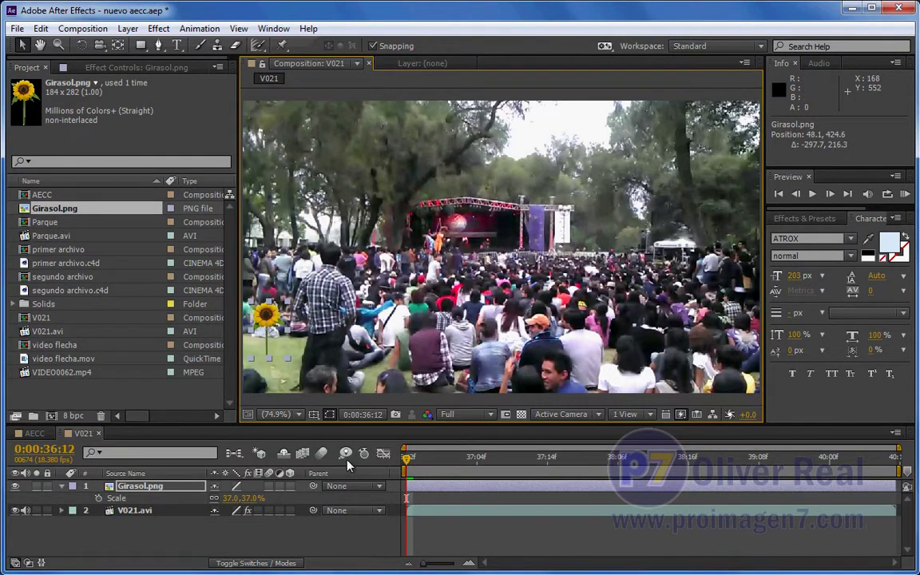
{"action": "left_click", "coordinate": [346, 543]}
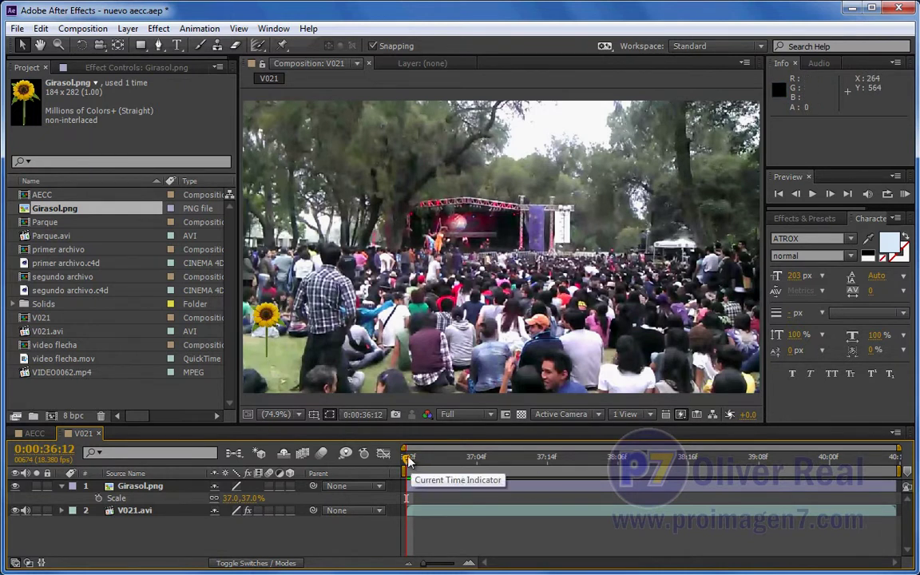
Show the V021.avi Warp Stabilizer settings and hide the Girasol.png sunflower layer.
{"action": "left_click", "coordinate": [136, 67]}
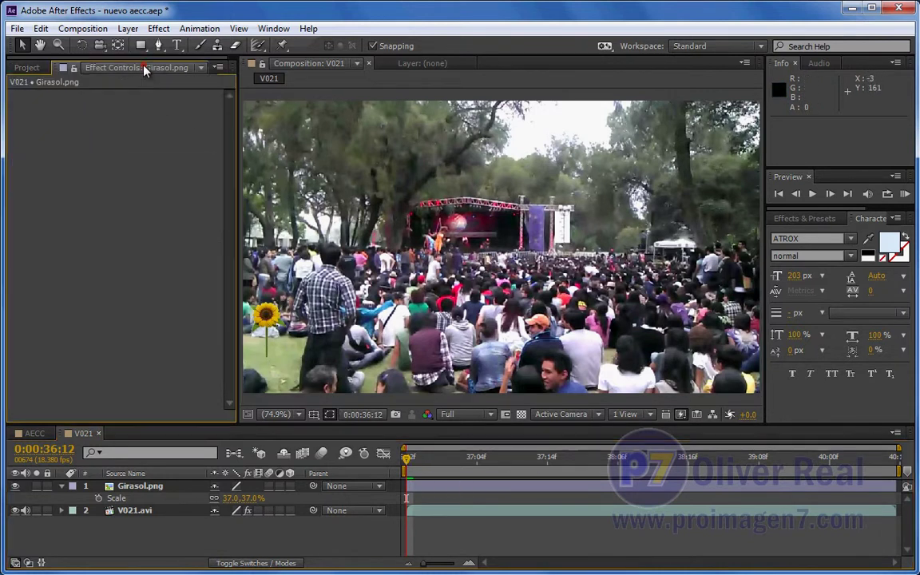
{"action": "left_click", "coordinate": [116, 511]}
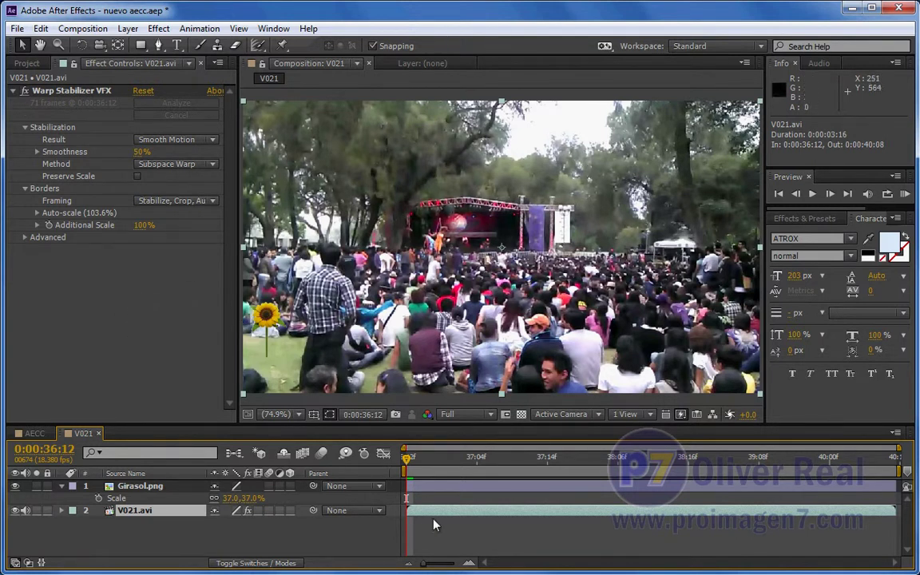
{"action": "left_click", "coordinate": [15, 486]}
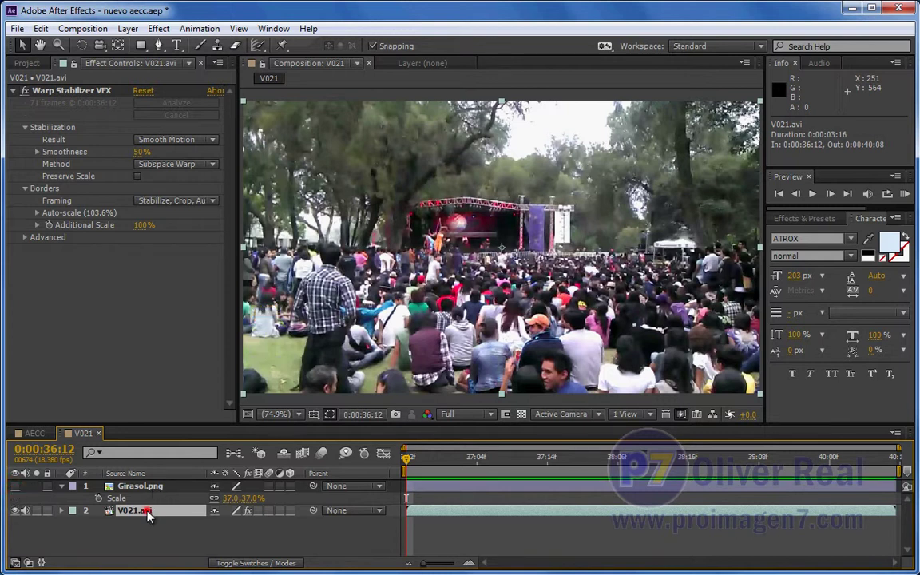
{"action": "left_click", "coordinate": [62, 486]}
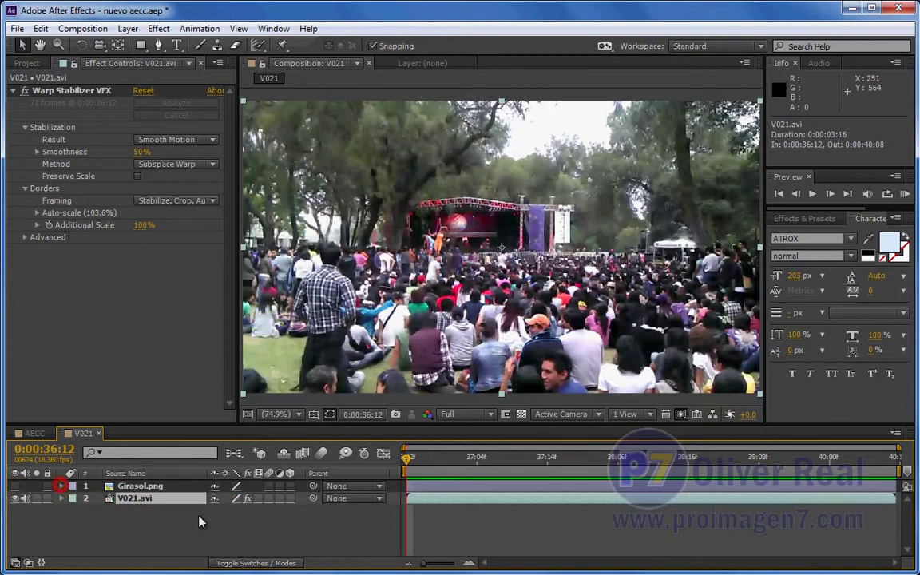
{"action": "left_click", "coordinate": [198, 517]}
Preview the stabilized clip and expand Warp Stabilizer's Advanced options.
{"action": "left_click_drag", "start_coordinate": [407, 468], "coordinate": [735, 473]}
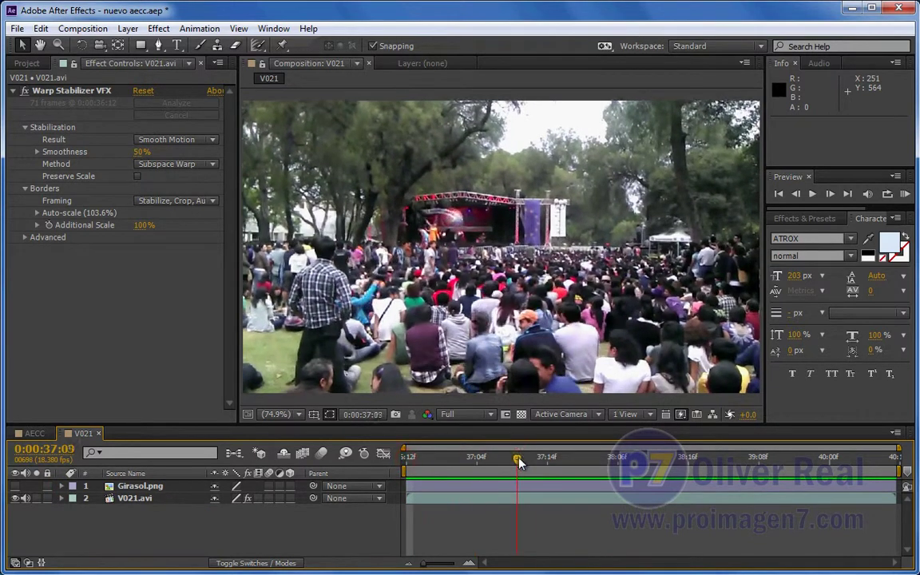
{"action": "key", "text": "KP_0"}
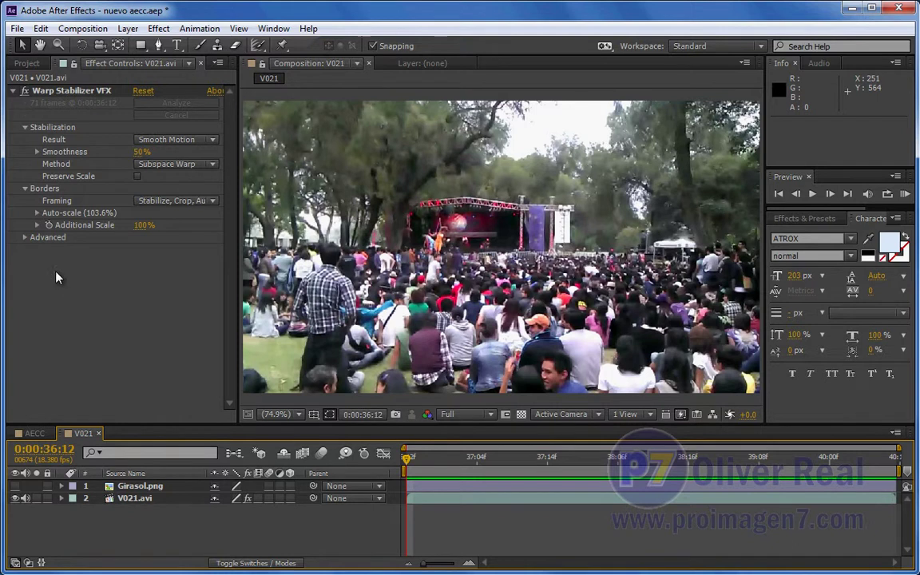
{"action": "left_click", "coordinate": [25, 238]}
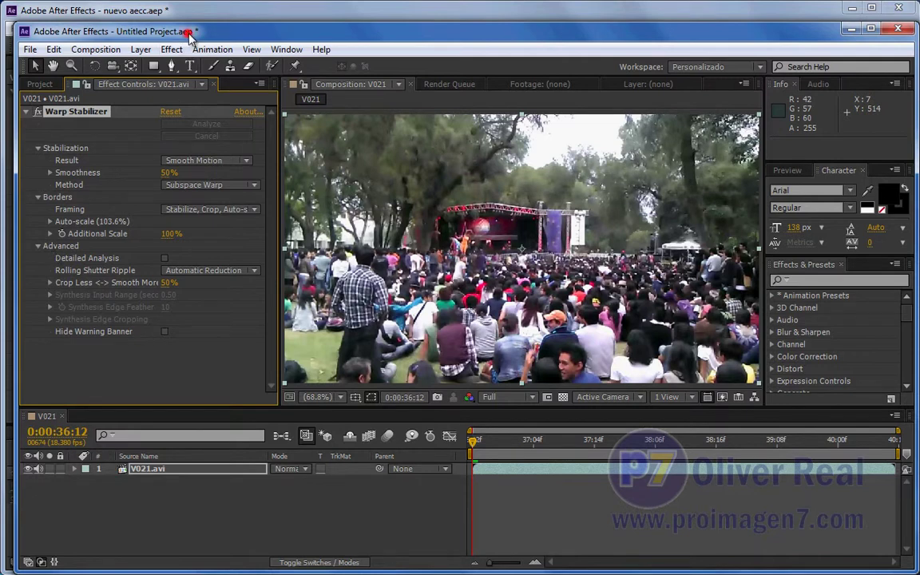
Move the Untitled Project window aside to compare settings, then close it.
{"action": "left_click_drag", "start_coordinate": [189, 33], "coordinate": [403, 31]}
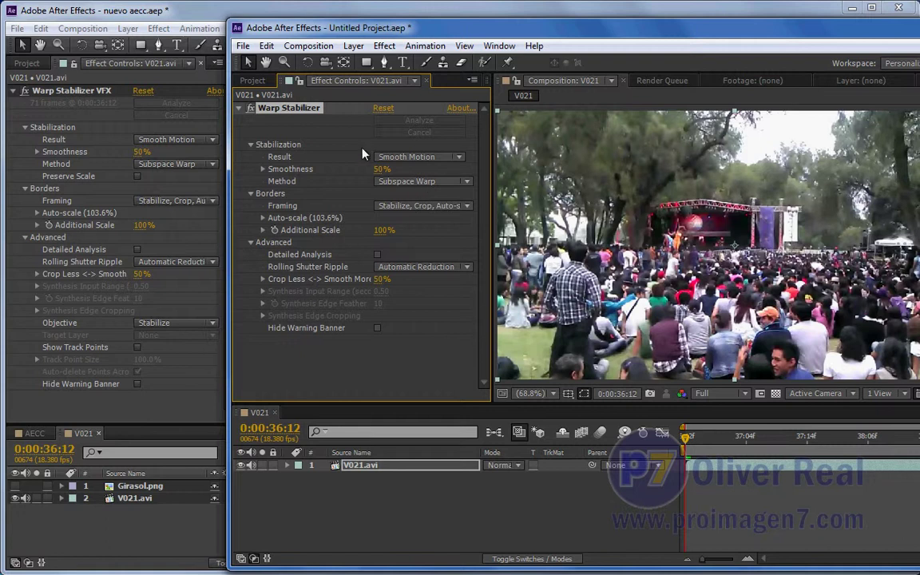
{"action": "double_click", "coordinate": [705, 29]}
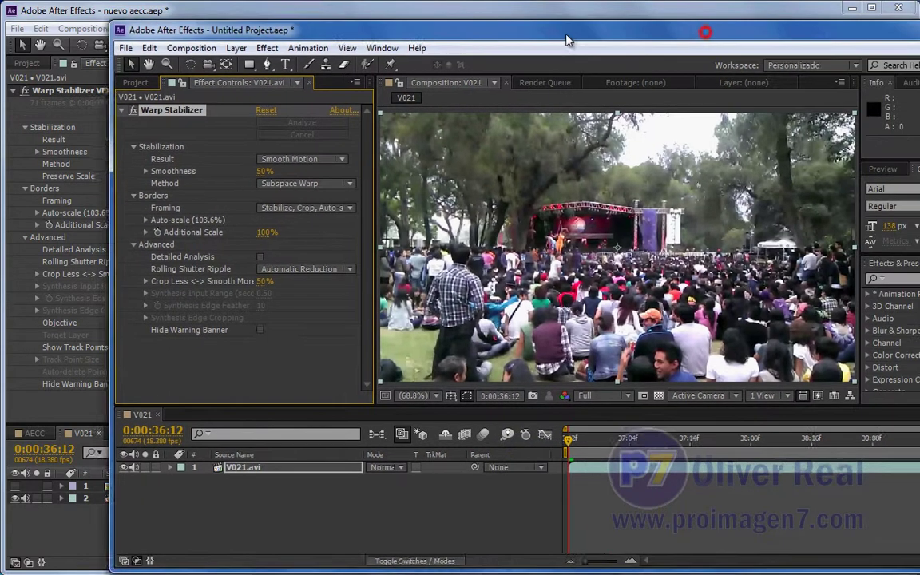
{"action": "left_click", "coordinate": [845, 32]}
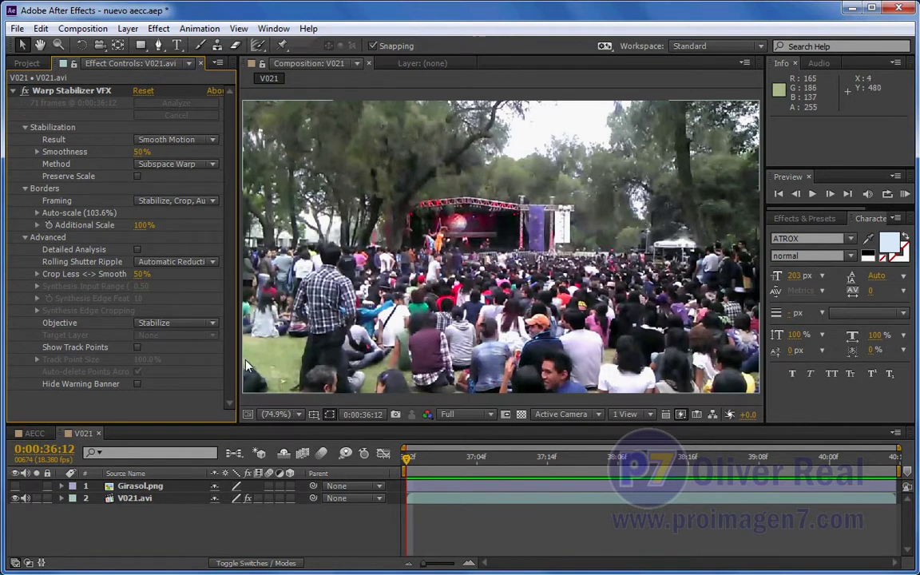
Show Warp Stabilizer track points at 145% size and scrub the footage to inspect them.
{"action": "left_click", "coordinate": [136, 347]}
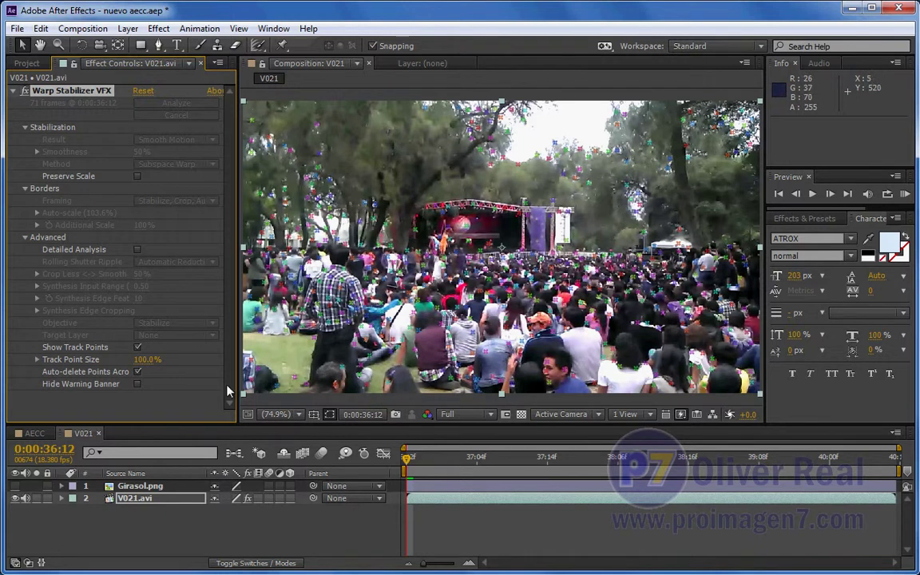
{"action": "left_click_drag", "start_coordinate": [146, 360], "coordinate": [172, 361]}
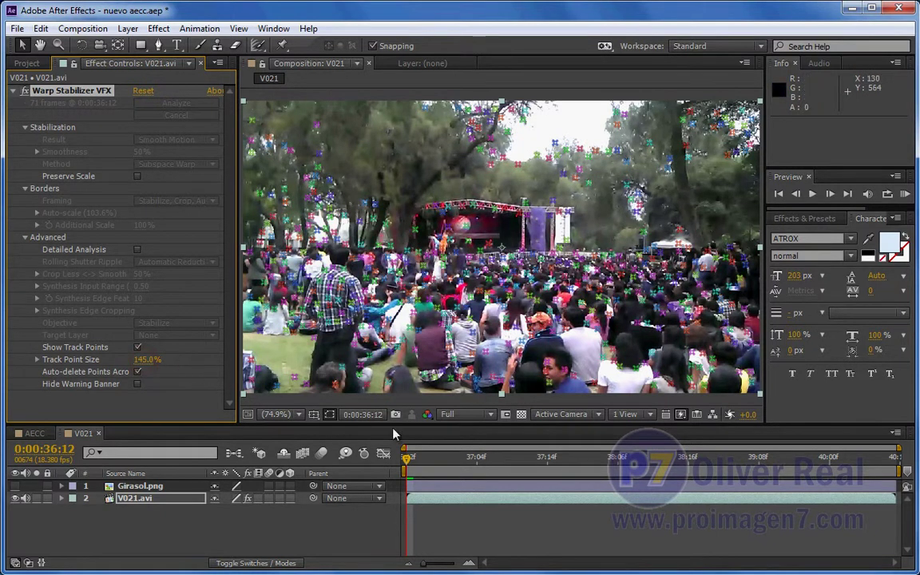
{"action": "mouse_move", "coordinate": [408, 470]}
{"action": "left_mouse_down"}
{"action": "mouse_move", "coordinate": [594, 456]}
{"action": "mouse_move", "coordinate": [468, 455]}
{"action": "mouse_move", "coordinate": [611, 456]}
{"action": "mouse_move", "coordinate": [406, 460]}
{"action": "mouse_move", "coordinate": [441, 457]}
{"action": "left_mouse_up"}
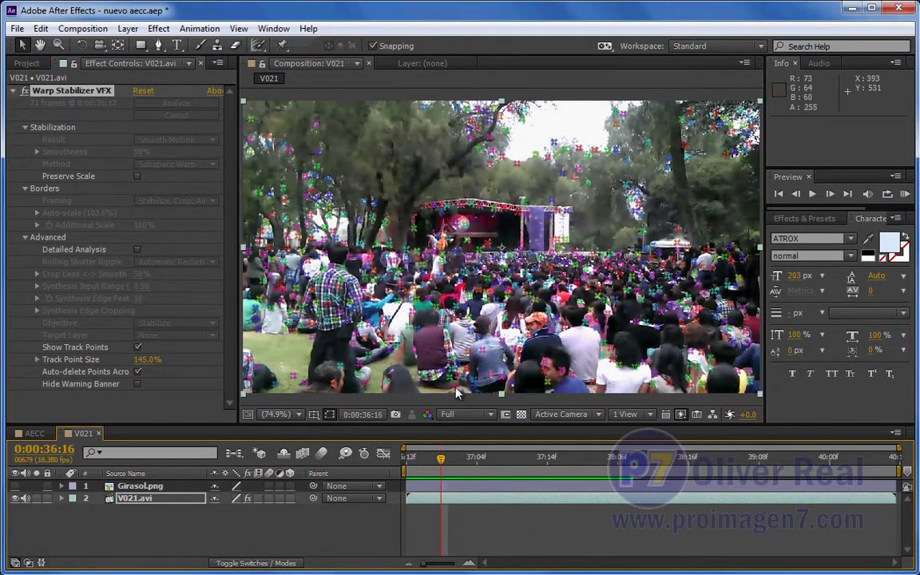
Delete the track points on the seated foreground crowd and scrub to check the restabilization.
{"action": "left_click_drag", "start_coordinate": [482, 330], "coordinate": [478, 392]}
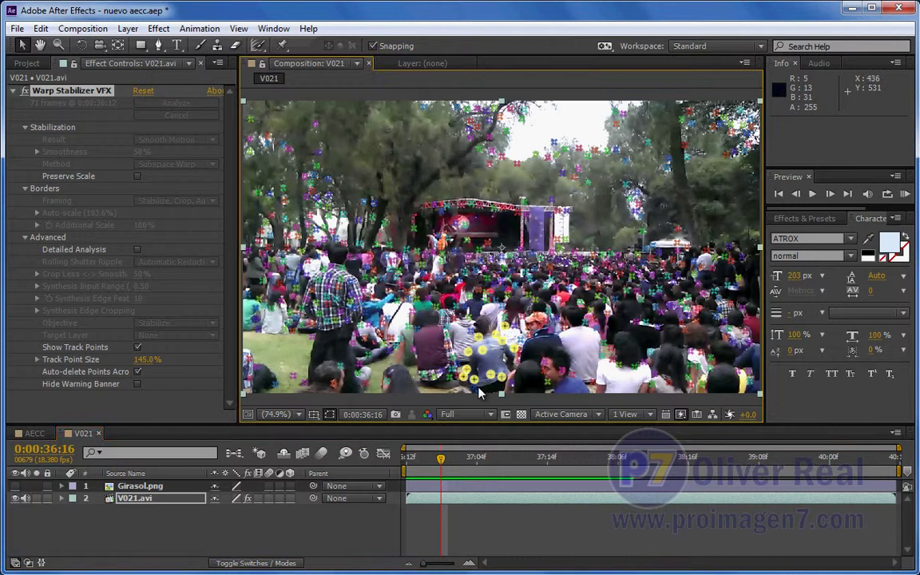
{"action": "key", "text": "Delete"}
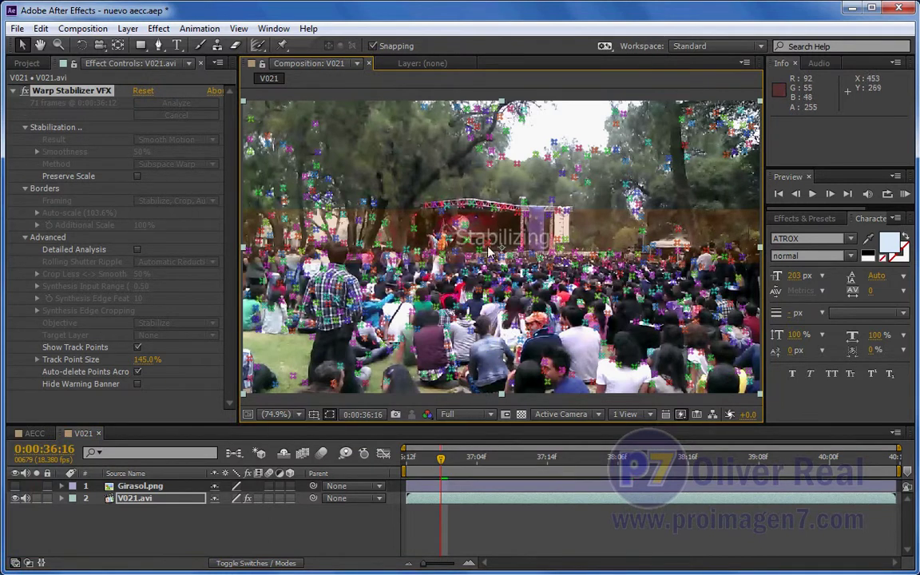
{"action": "left_click_drag", "start_coordinate": [442, 460], "coordinate": [455, 461]}
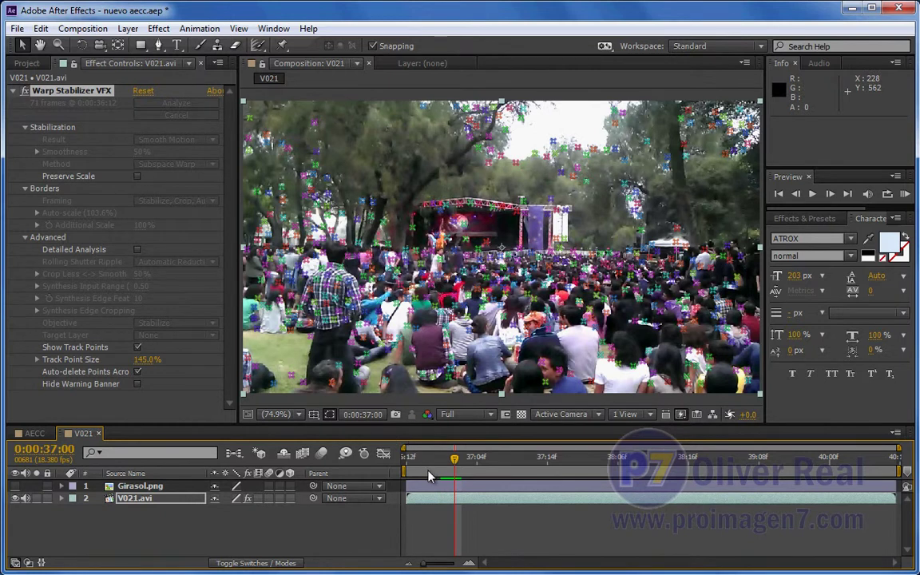
{"action": "left_click_drag", "start_coordinate": [463, 462], "coordinate": [449, 460]}
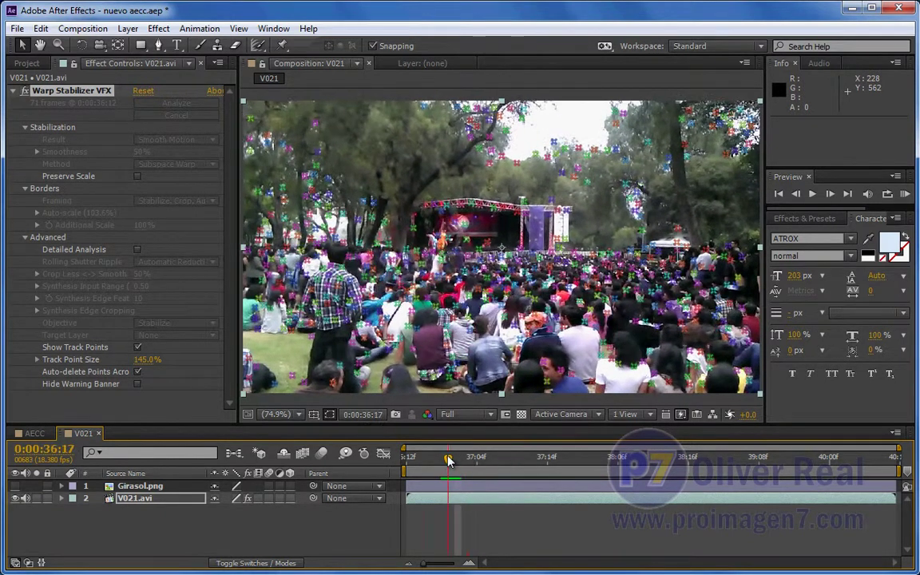
{"action": "left_click_drag", "start_coordinate": [452, 459], "coordinate": [545, 458]}
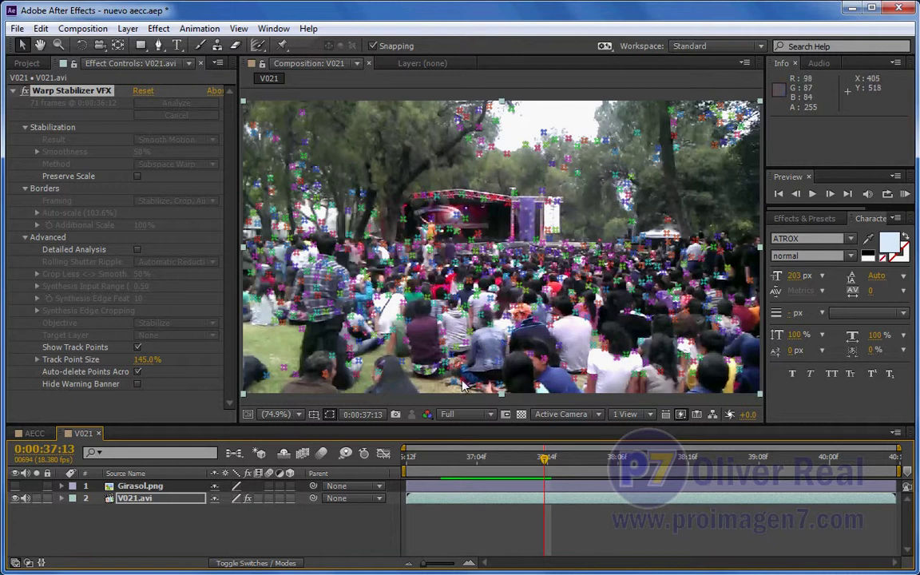
Delete a second cluster of crowd track points and review the restabilized clip.
{"action": "left_click_drag", "start_coordinate": [463, 311], "coordinate": [503, 387]}
{"action": "key", "text": "Delete"}
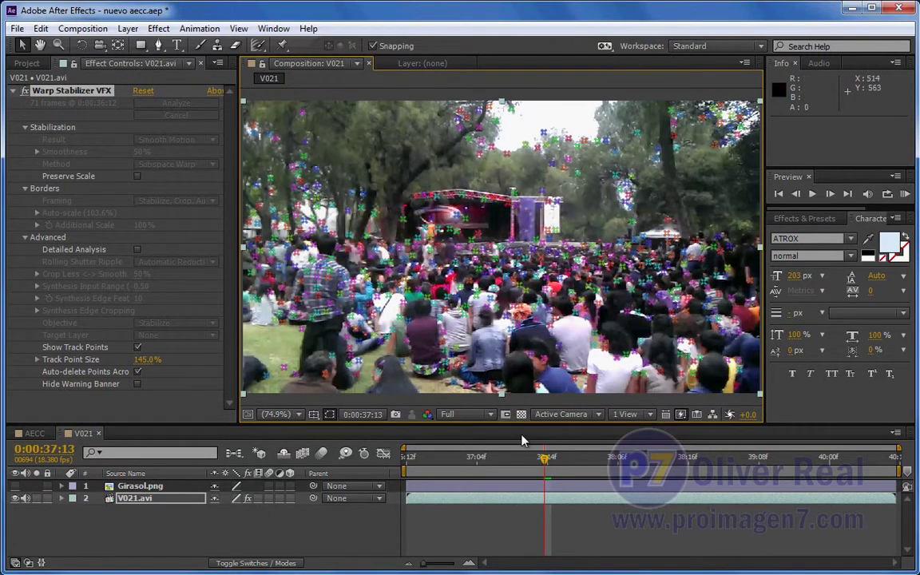
{"action": "left_click_drag", "start_coordinate": [489, 457], "coordinate": [841, 456]}
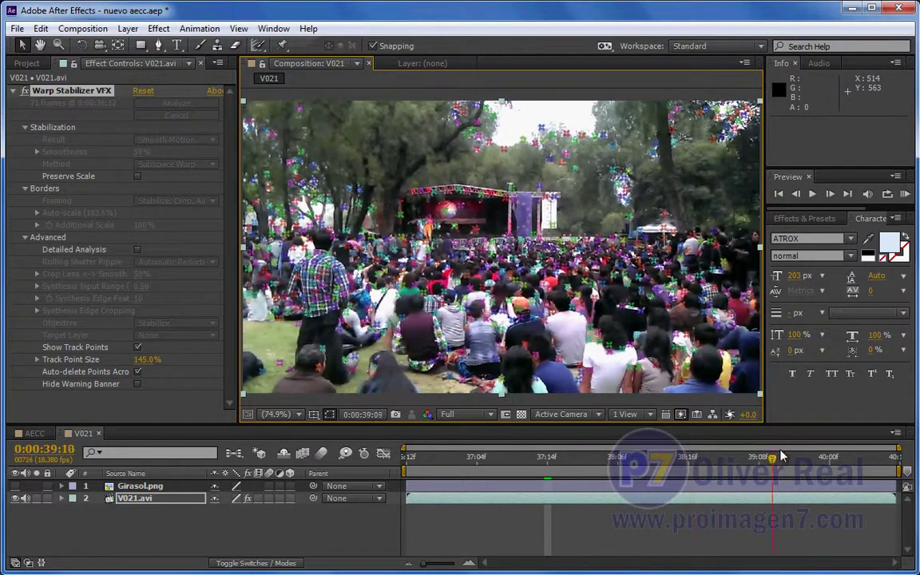
{"action": "left_click_drag", "start_coordinate": [842, 455], "coordinate": [493, 453]}
{"action": "key", "text": "shift+Page_Down"}
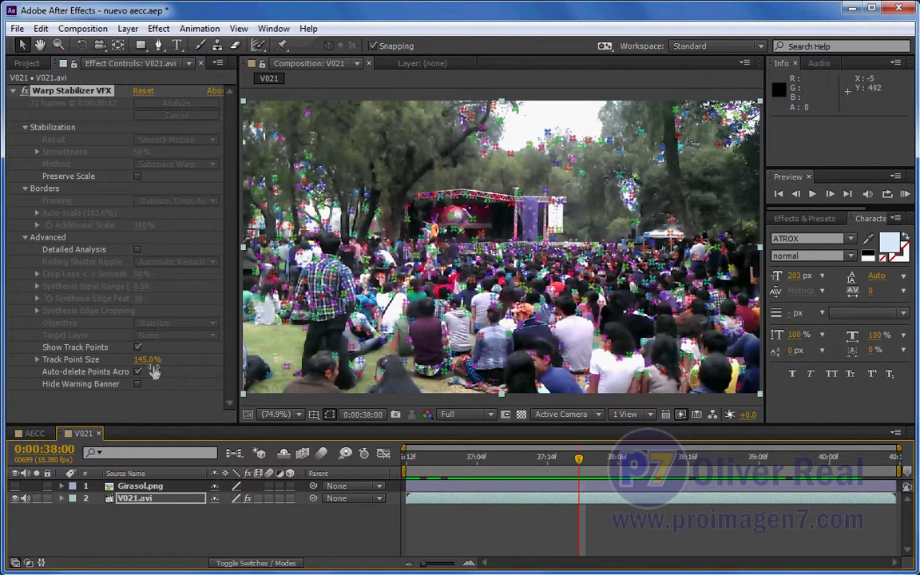
Turn off Show Track Points and review the stabilized footage from the first frame.
{"action": "left_click", "coordinate": [137, 347]}
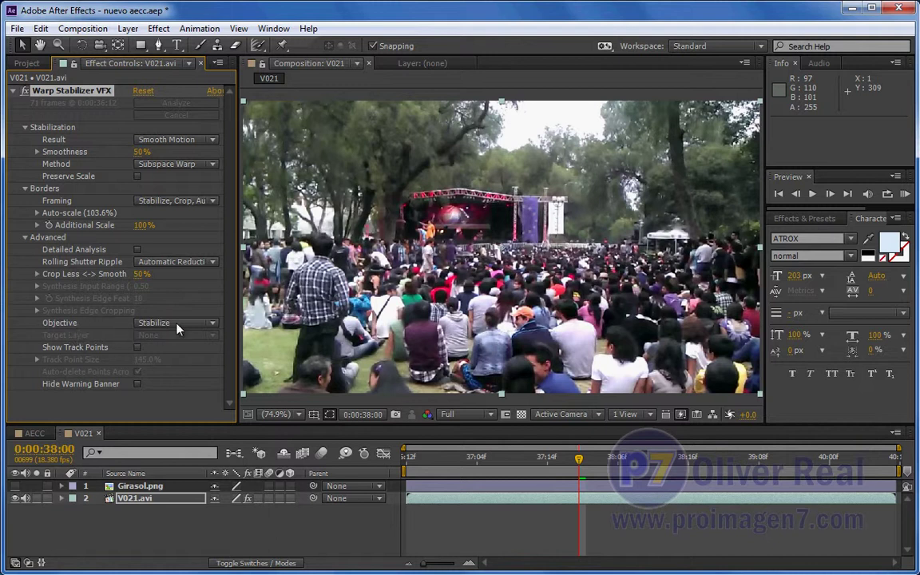
{"action": "left_click", "coordinate": [407, 457]}
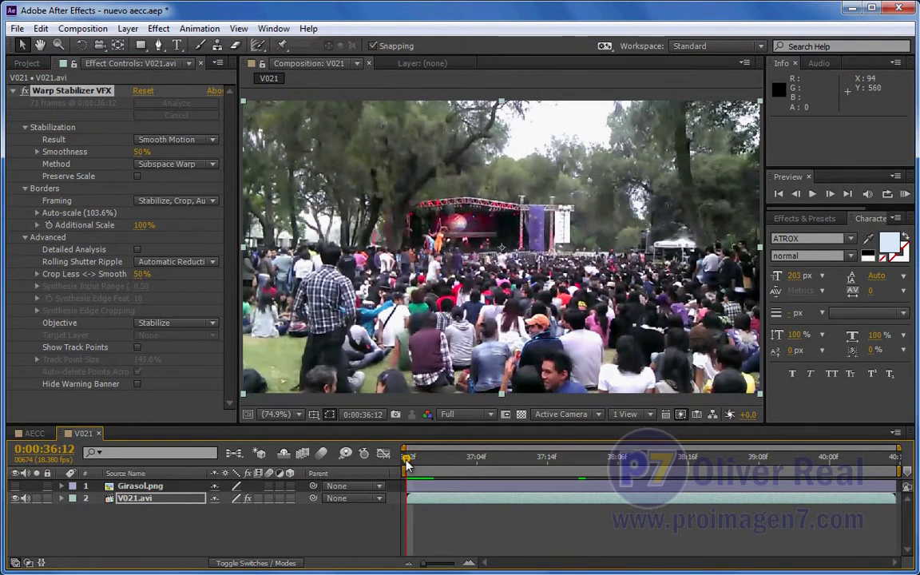
{"action": "mouse_move", "coordinate": [407, 463]}
{"action": "left_mouse_down"}
{"action": "mouse_move", "coordinate": [787, 463]}
{"action": "mouse_move", "coordinate": [349, 457]}
{"action": "left_mouse_up"}
{"action": "left_click", "coordinate": [213, 323]}
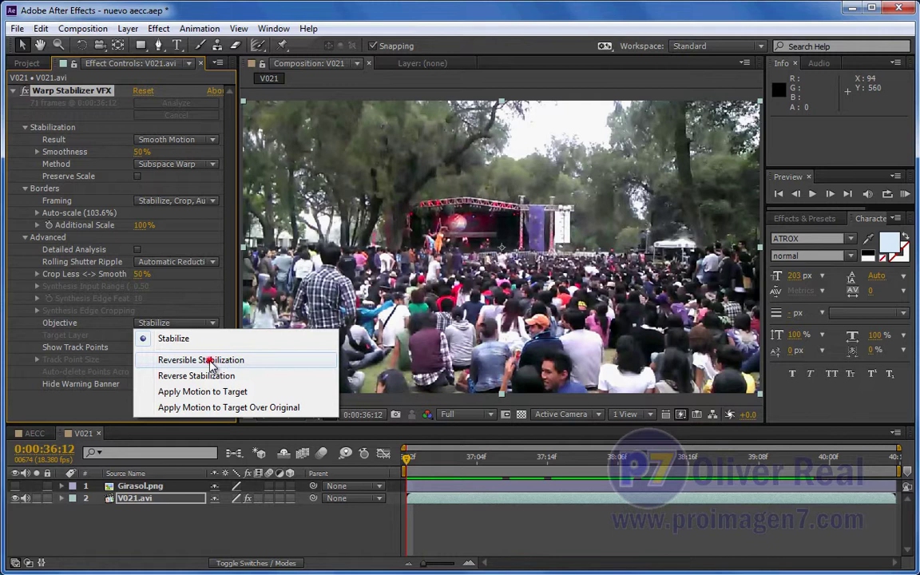
Switch the Objective to Reversible Stabilization and preview the result, returning to the clip start.
{"action": "left_click", "coordinate": [211, 361]}
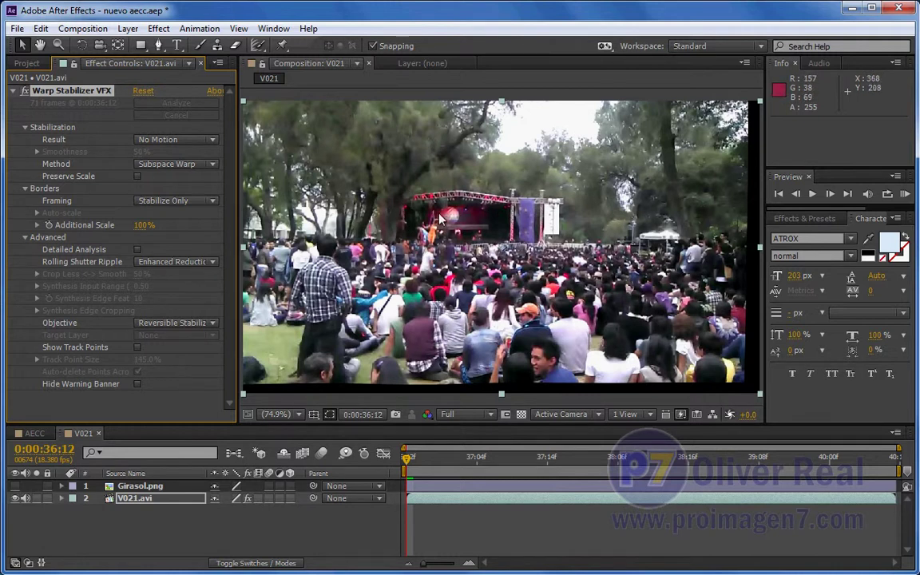
{"action": "key", "text": "space"}
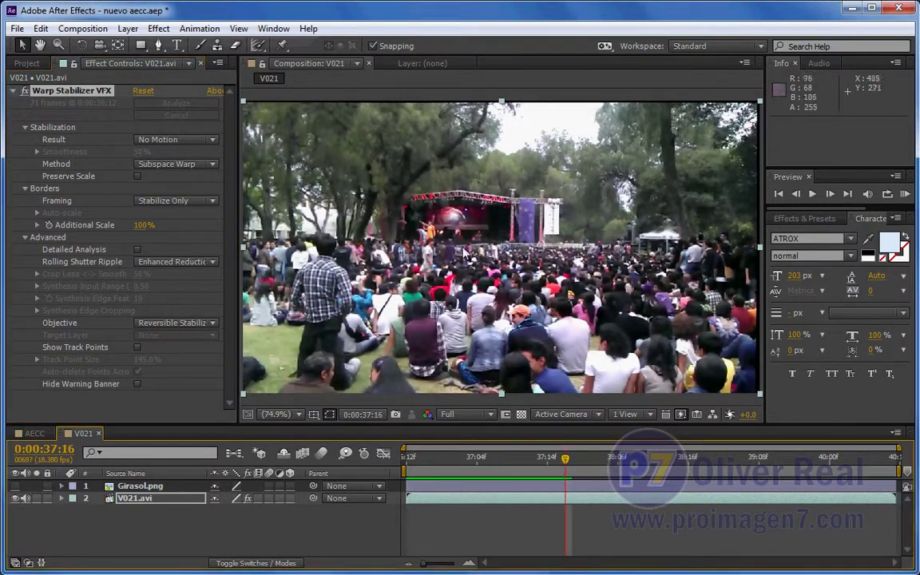
{"action": "left_click_drag", "start_coordinate": [566, 462], "coordinate": [759, 459]}
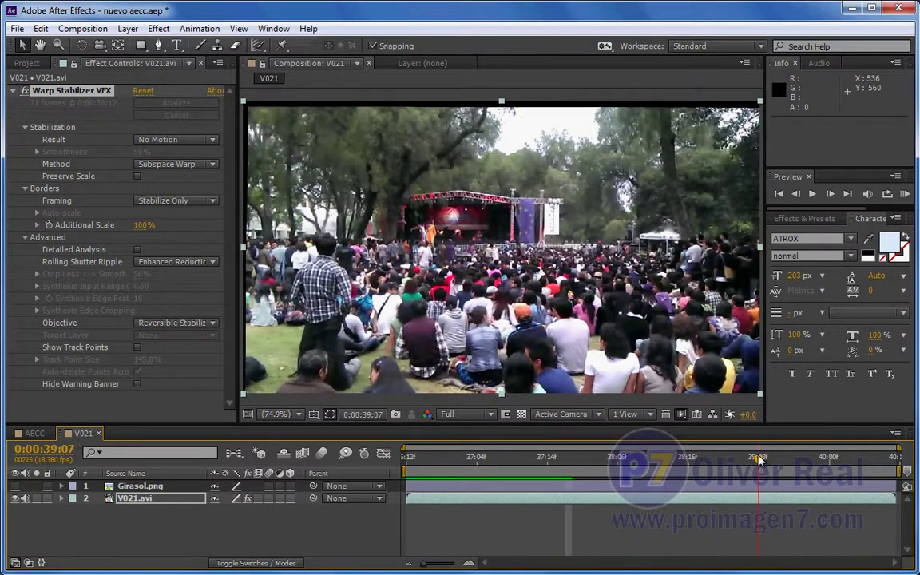
{"action": "mouse_move", "coordinate": [759, 460]}
{"action": "left_mouse_down"}
{"action": "mouse_move", "coordinate": [529, 468]}
{"action": "mouse_move", "coordinate": [903, 457]}
{"action": "mouse_move", "coordinate": [441, 457]}
{"action": "mouse_move", "coordinate": [391, 467]}
{"action": "mouse_move", "coordinate": [751, 459]}
{"action": "left_mouse_up"}
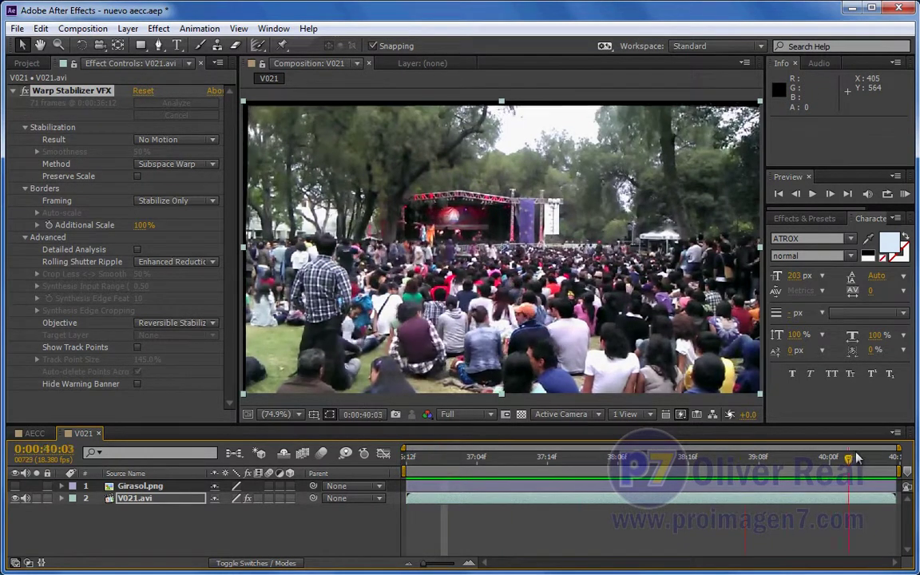
{"action": "left_click_drag", "start_coordinate": [446, 457], "coordinate": [387, 453]}
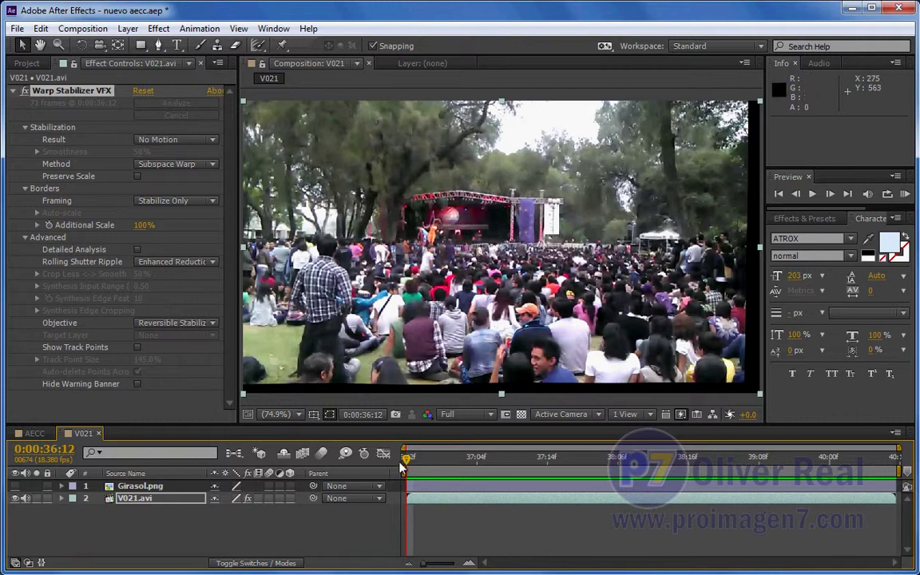
{"action": "mouse_move", "coordinate": [409, 461]}
{"action": "left_mouse_down"}
{"action": "mouse_move", "coordinate": [470, 461]}
{"action": "mouse_move", "coordinate": [434, 461]}
{"action": "left_mouse_up"}
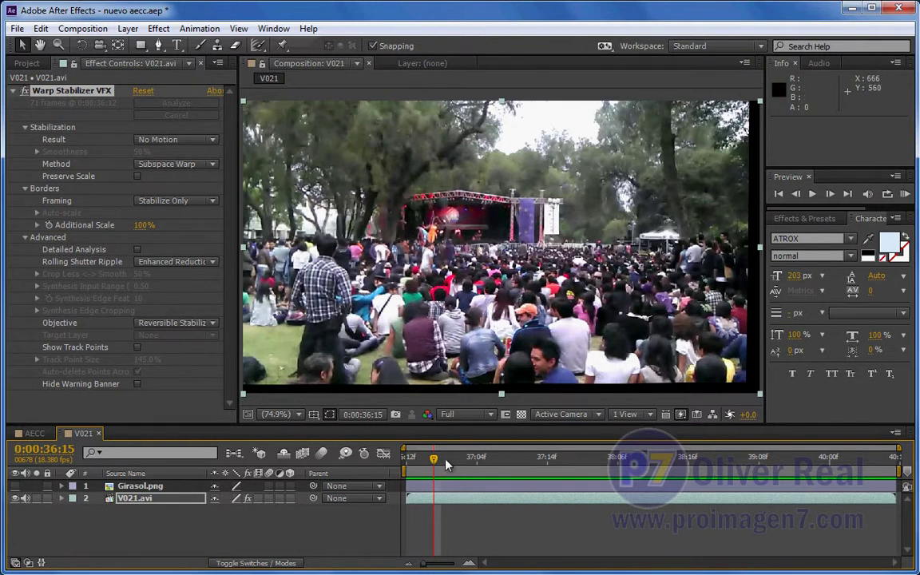
{"action": "mouse_move", "coordinate": [446, 461]}
{"action": "left_mouse_down"}
{"action": "mouse_move", "coordinate": [669, 461]}
{"action": "mouse_move", "coordinate": [475, 461]}
{"action": "left_mouse_up"}
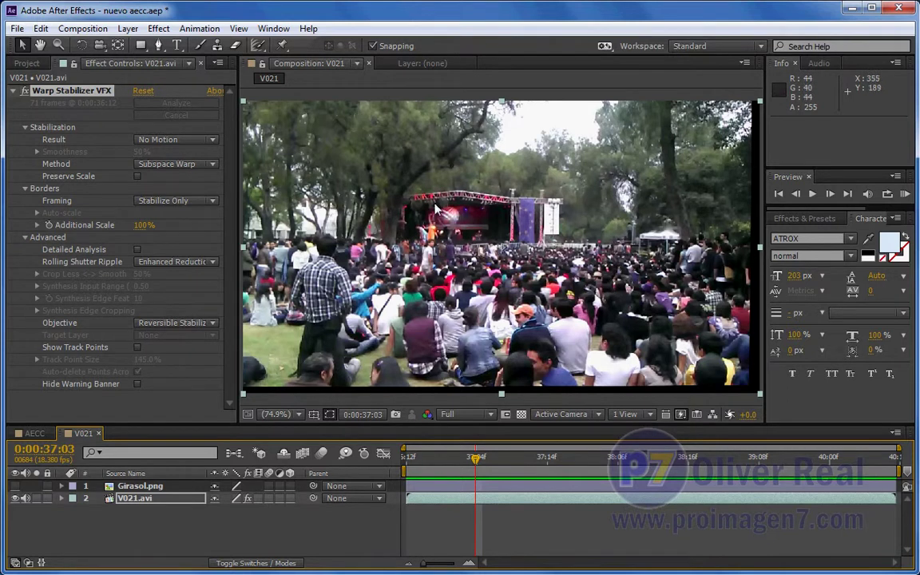
{"action": "left_click_drag", "start_coordinate": [474, 463], "coordinate": [727, 476]}
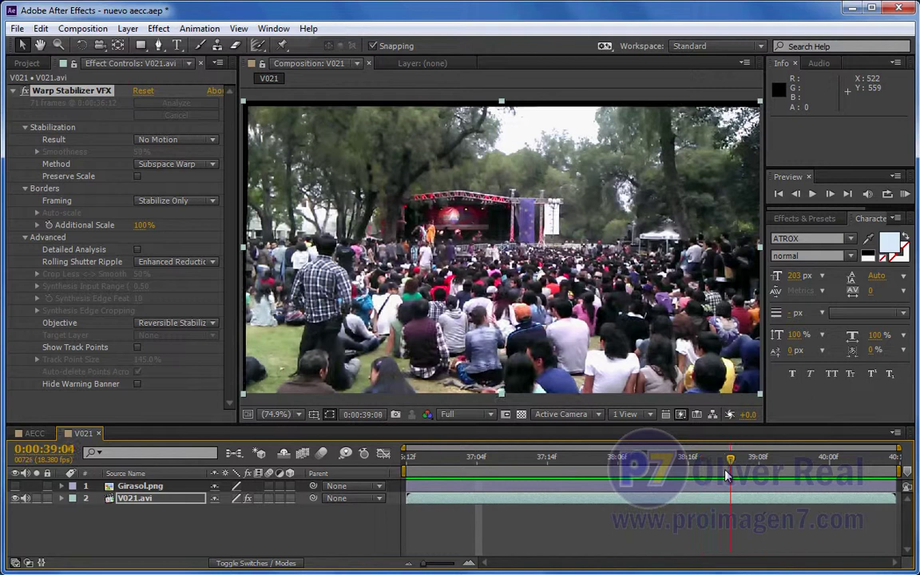
{"action": "left_click_drag", "start_coordinate": [727, 475], "coordinate": [834, 473]}
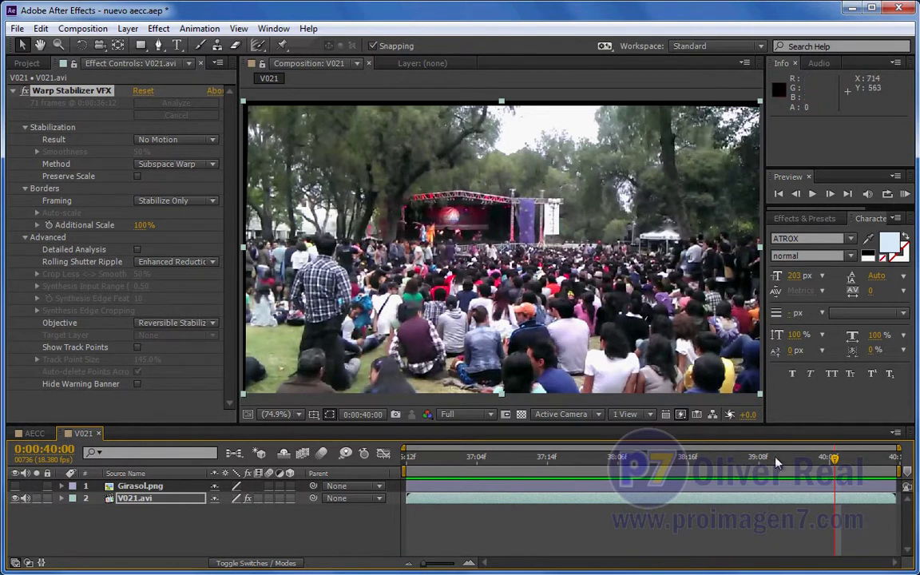
{"action": "mouse_move", "coordinate": [839, 462]}
{"action": "left_mouse_down"}
{"action": "mouse_move", "coordinate": [572, 462]}
{"action": "mouse_move", "coordinate": [412, 480]}
{"action": "left_mouse_up"}
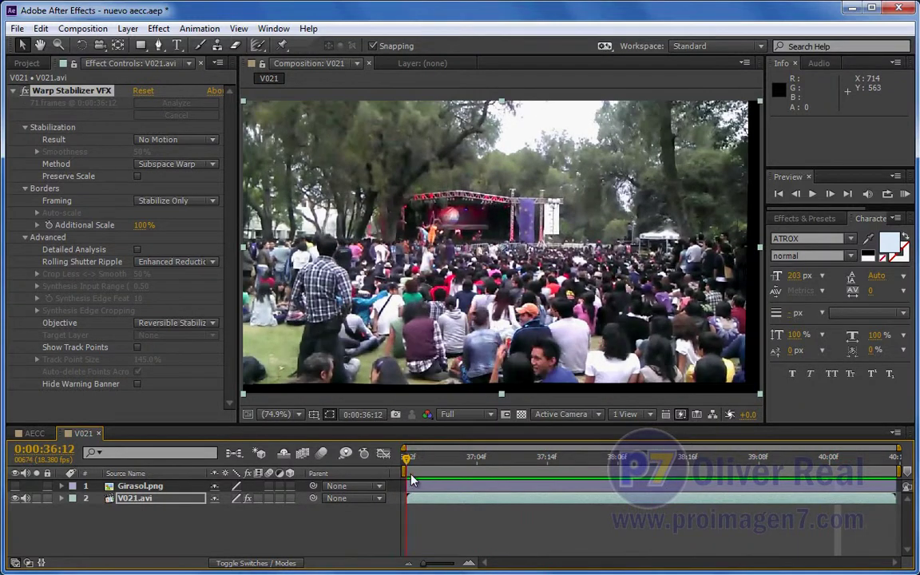
{"action": "key", "text": "space"}
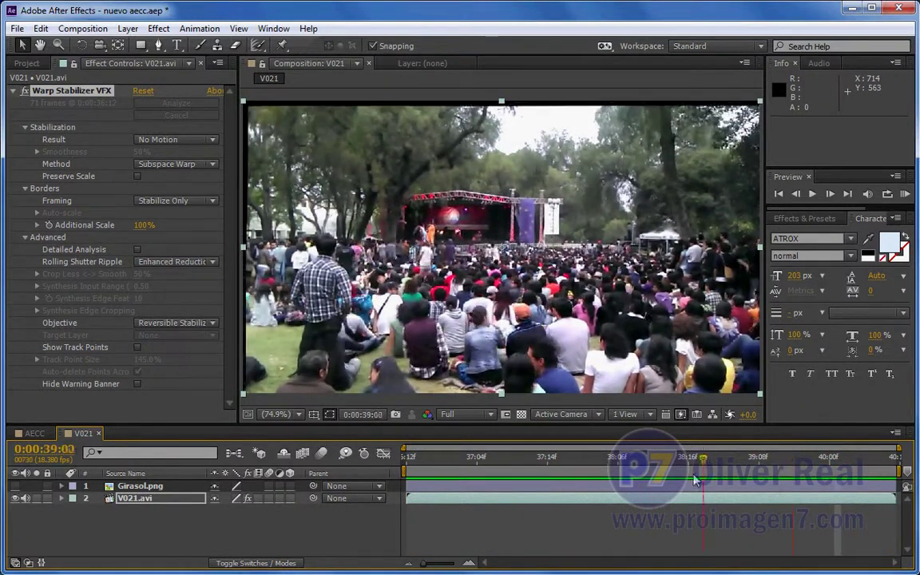
{"action": "key", "text": "space"}
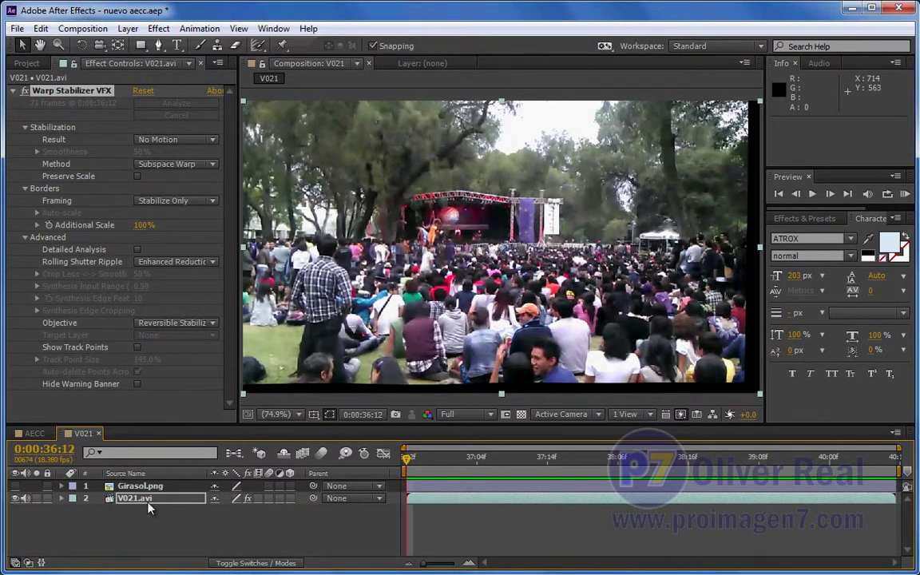
Unhide the sunflower, undo an accidental footage shift, and nudge the sunflower on the lawn.
{"action": "left_click", "coordinate": [14, 485]}
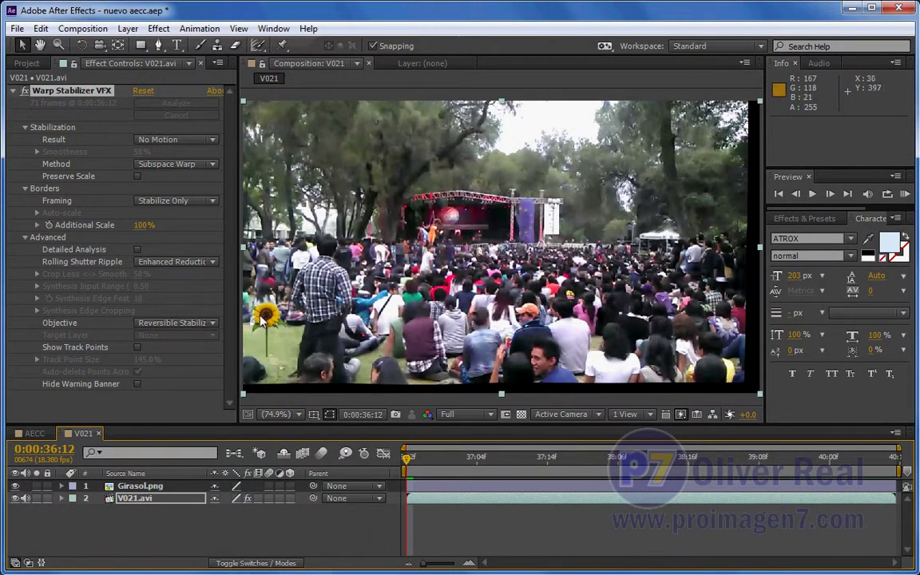
{"action": "left_click_drag", "start_coordinate": [245, 289], "coordinate": [254, 287]}
{"action": "key", "text": "ctrl+z"}
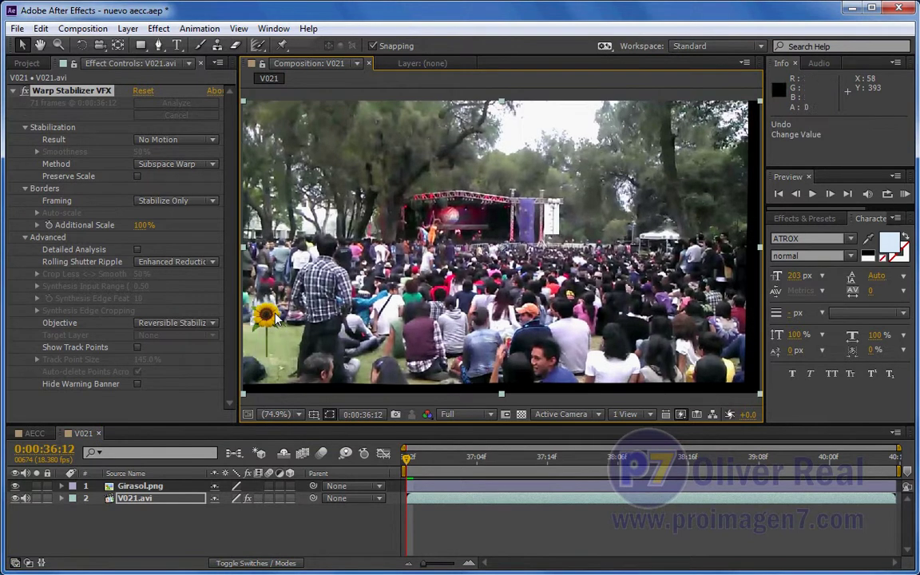
{"action": "left_click", "coordinate": [139, 485]}
{"action": "left_click_drag", "start_coordinate": [266, 316], "coordinate": [274, 303]}
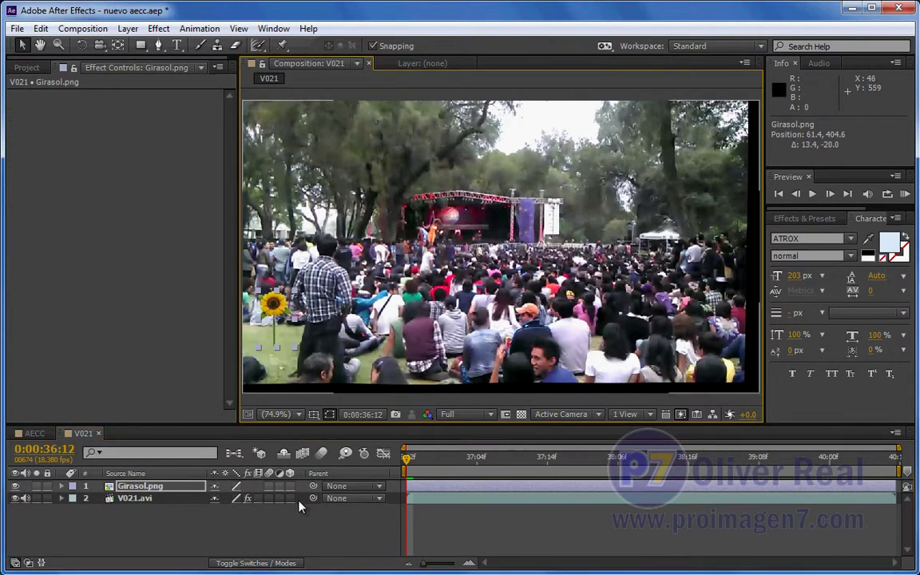
{"action": "left_click", "coordinate": [380, 521]}
{"action": "mouse_move", "coordinate": [408, 457]}
{"action": "left_mouse_down"}
{"action": "mouse_move", "coordinate": [773, 465]}
{"action": "mouse_move", "coordinate": [407, 461]}
{"action": "left_mouse_up"}
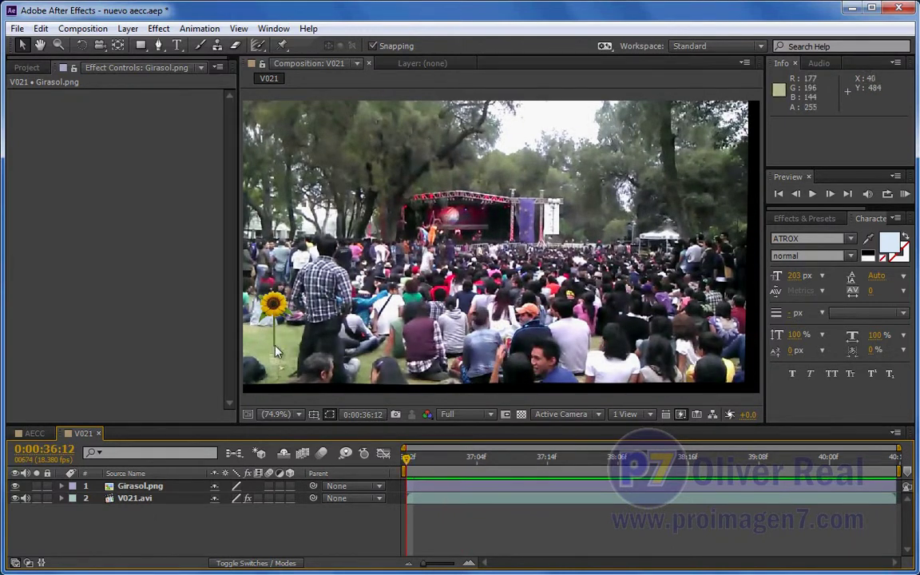
Move the sunflower above the stage to 558.8, 126.8 and scrub to 0:00:39:17.
{"action": "left_click", "coordinate": [170, 487]}
{"action": "mouse_move", "coordinate": [272, 306]}
{"action": "left_mouse_down"}
{"action": "mouse_move", "coordinate": [554, 176]}
{"action": "mouse_move", "coordinate": [542, 163]}
{"action": "left_mouse_up"}
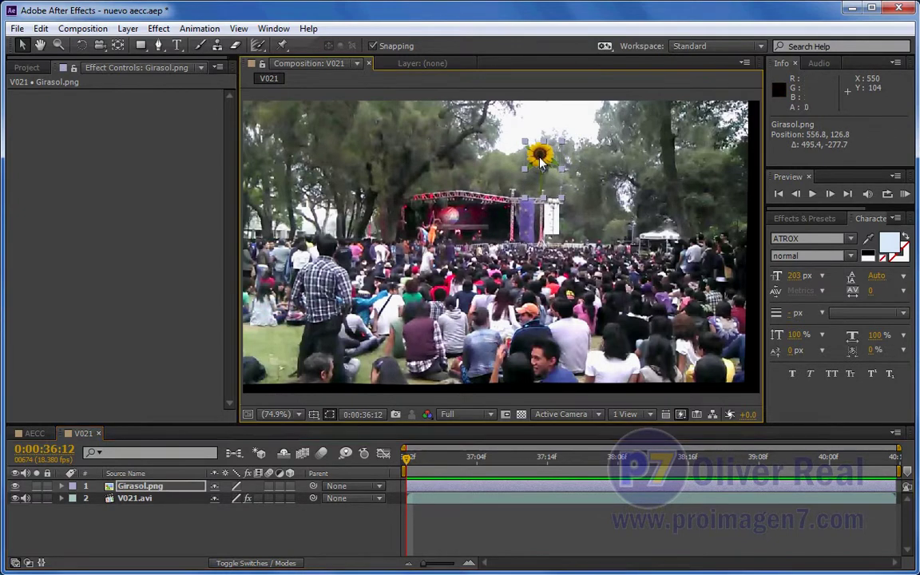
{"action": "key", "text": "Right"}
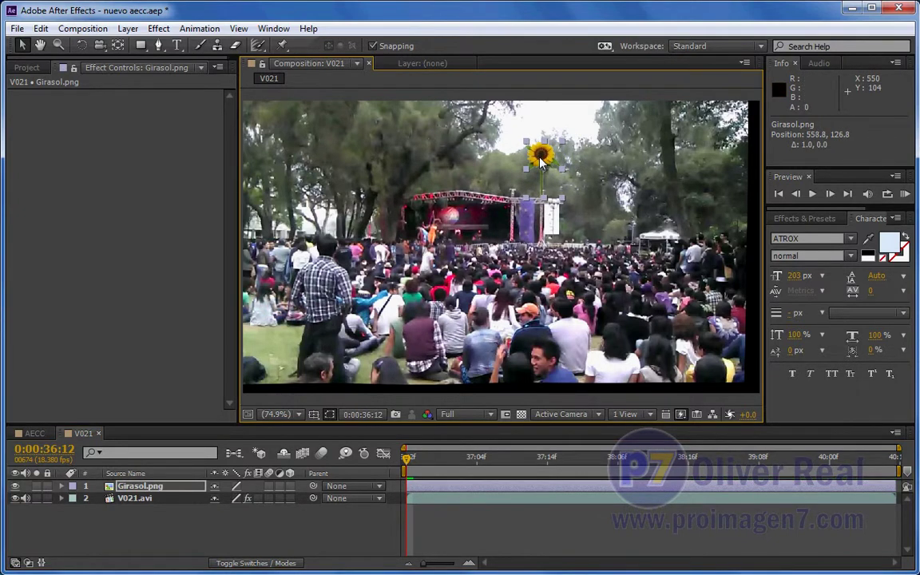
{"action": "left_click", "coordinate": [432, 520]}
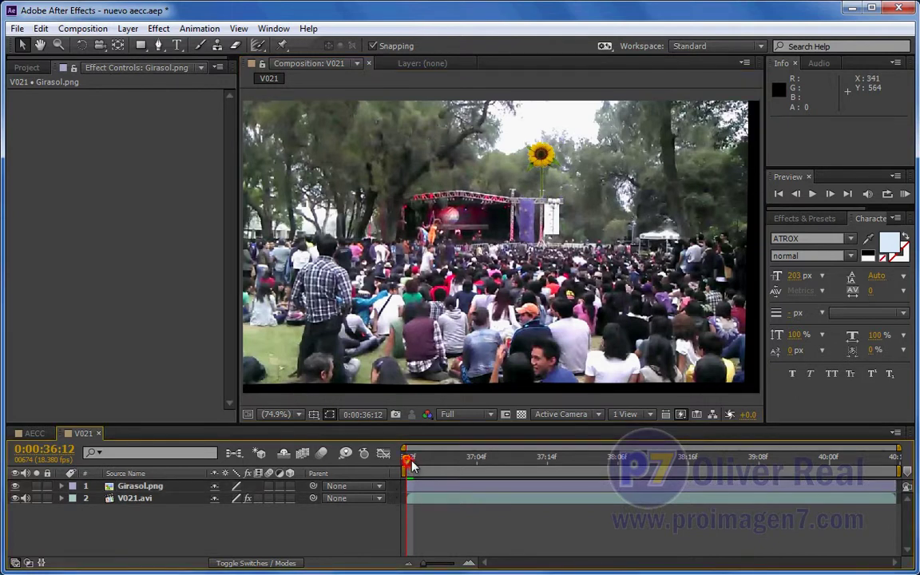
{"action": "left_click_drag", "start_coordinate": [412, 466], "coordinate": [837, 467]}
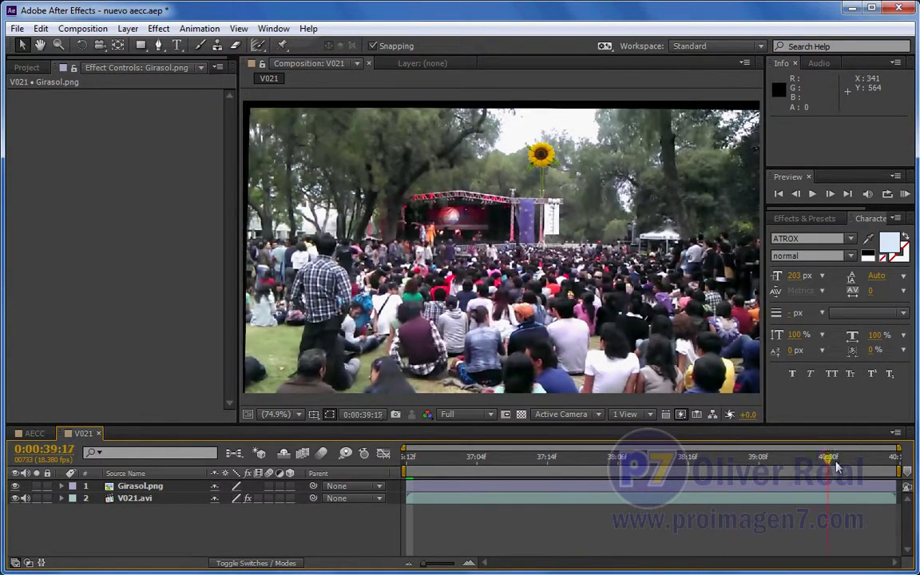
Play and scrub the clip comparing sunflower and stage, then reselect V021.avi for its stabilizer settings.
{"action": "key", "text": "space"}
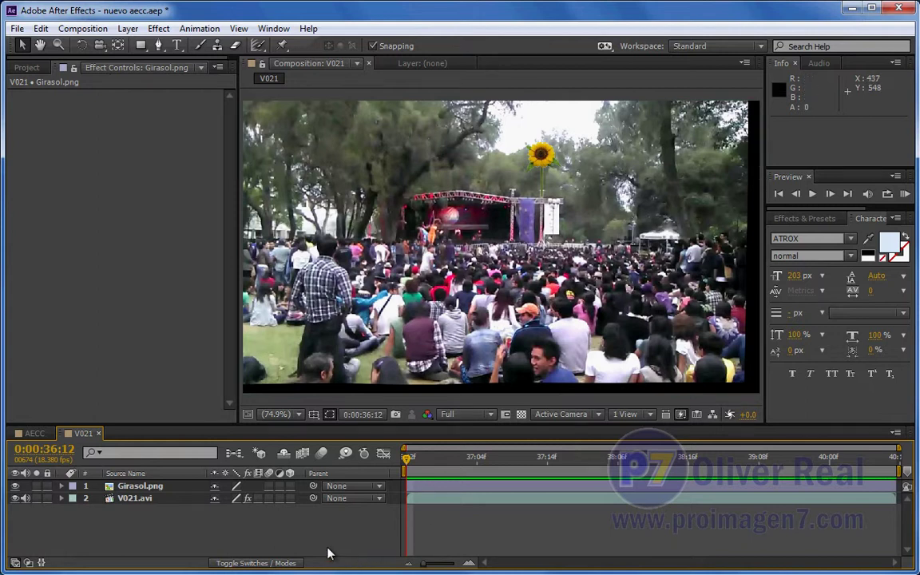
{"action": "mouse_move", "coordinate": [414, 470]}
{"action": "left_mouse_down"}
{"action": "mouse_move", "coordinate": [835, 472]}
{"action": "mouse_move", "coordinate": [783, 483]}
{"action": "mouse_move", "coordinate": [392, 457]}
{"action": "left_mouse_up"}
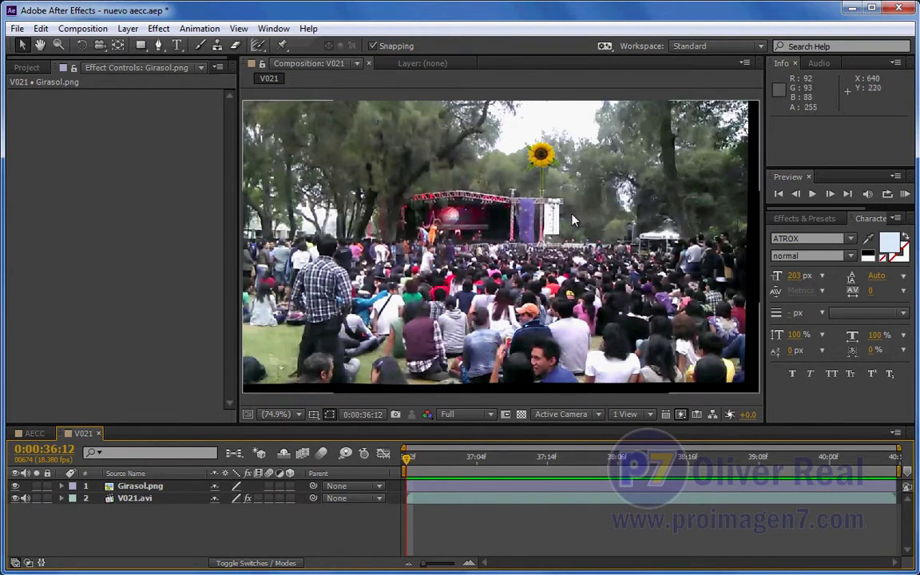
{"action": "left_click_drag", "start_coordinate": [414, 470], "coordinate": [807, 471]}
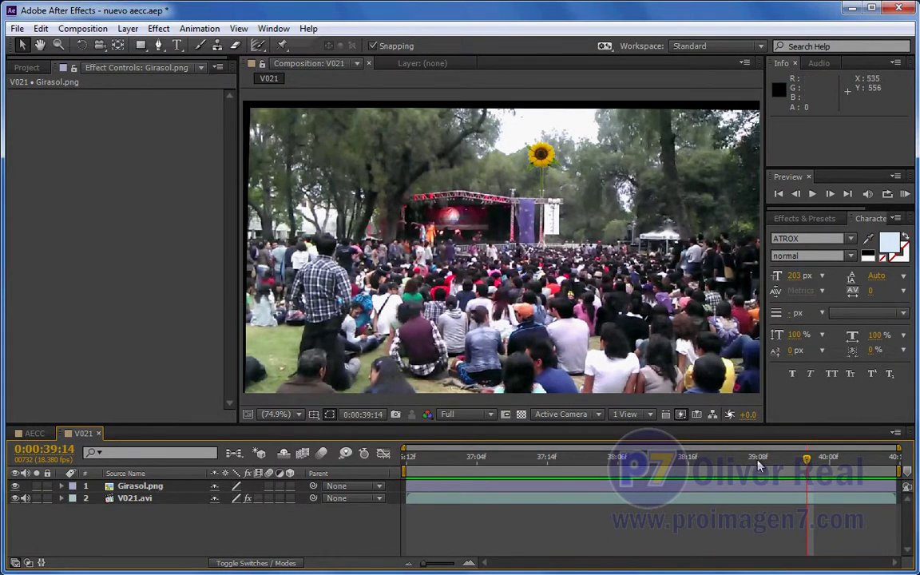
{"action": "left_click_drag", "start_coordinate": [809, 461], "coordinate": [407, 460]}
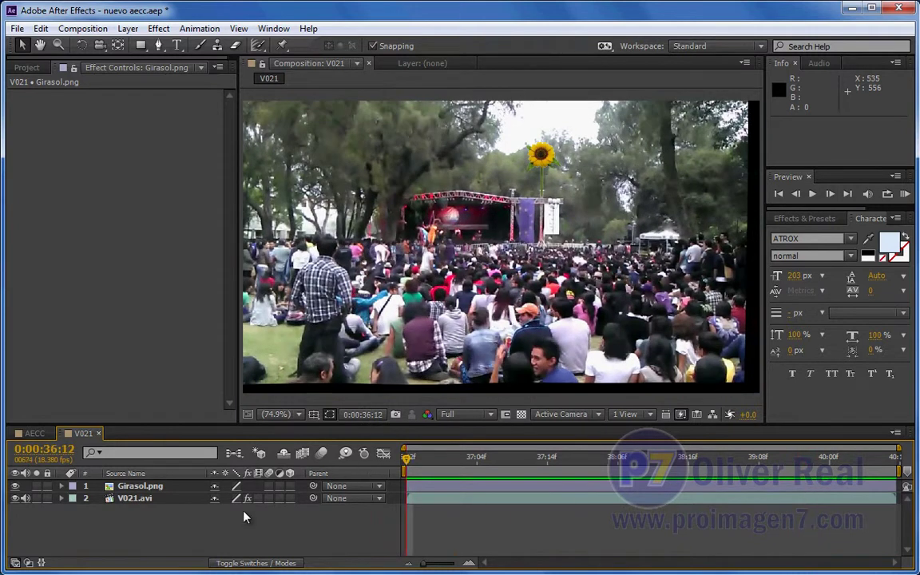
{"action": "left_click", "coordinate": [127, 499]}
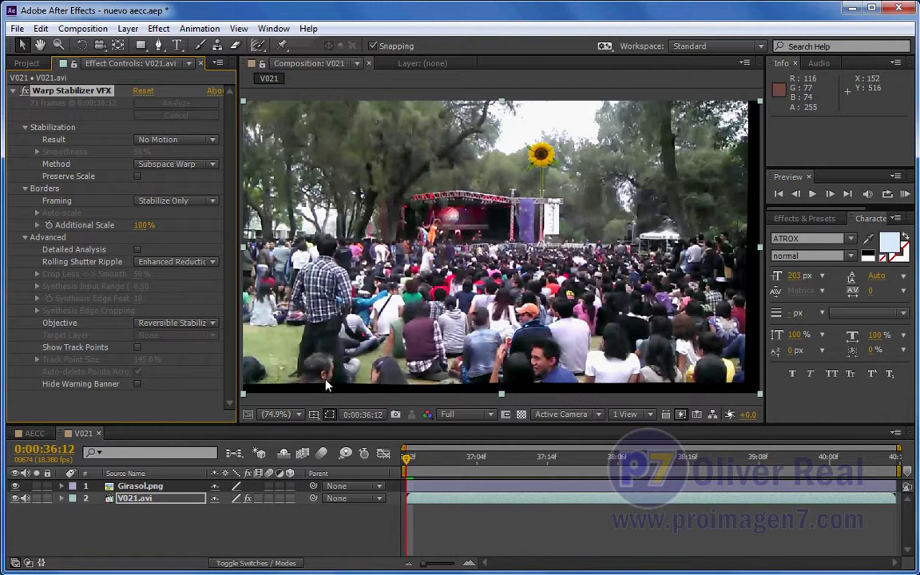
Copy the Warp Stabilizer VFX effect from the V021.avi layer with Edit > Copy.
{"action": "left_click", "coordinate": [16, 92]}
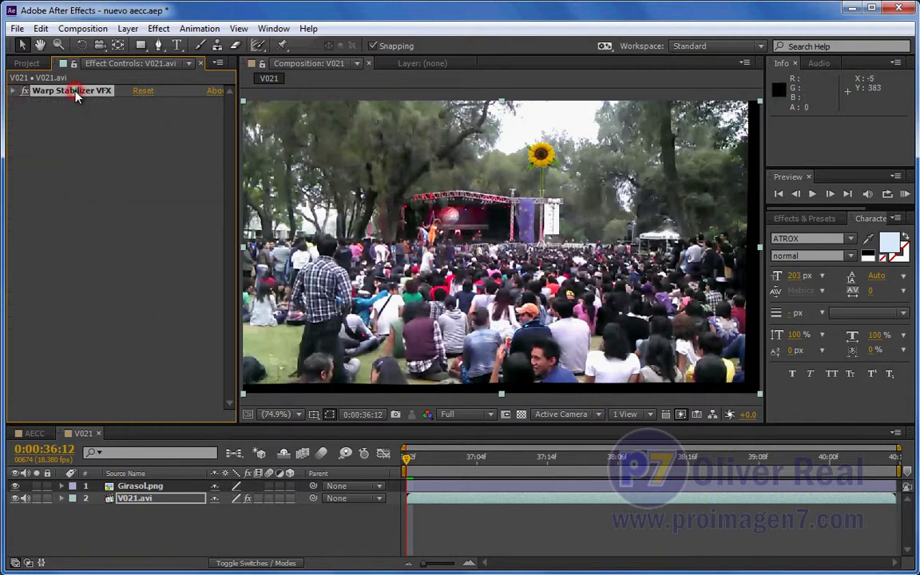
{"action": "left_click", "coordinate": [14, 91]}
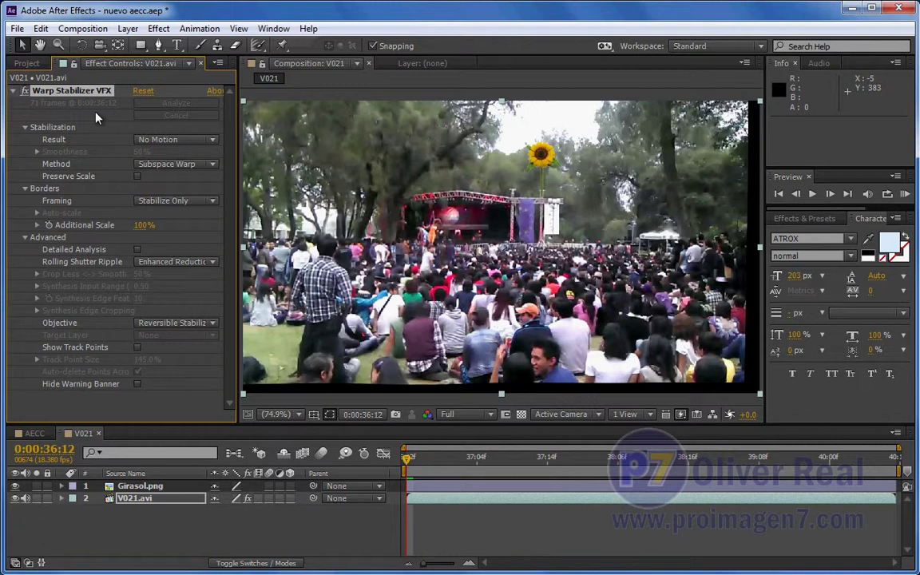
{"action": "left_click", "coordinate": [12, 91]}
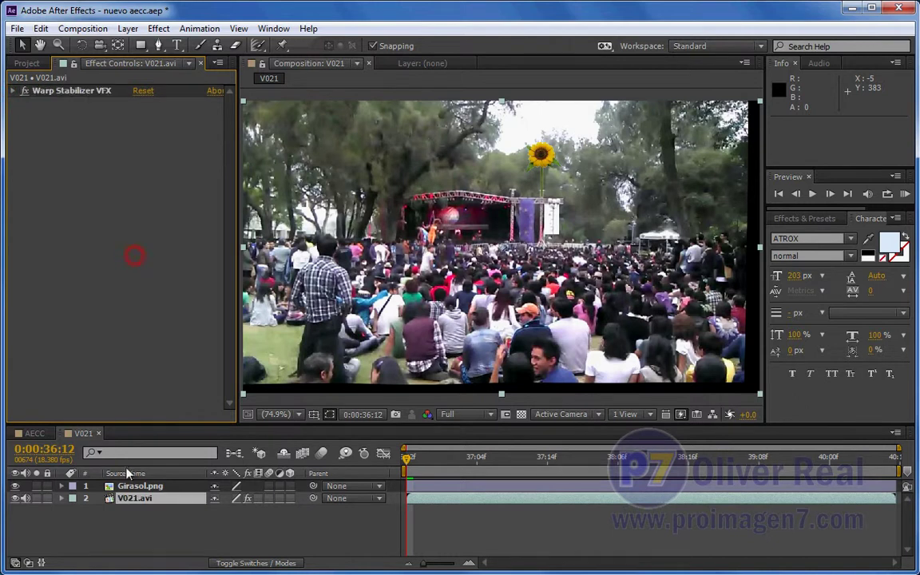
{"action": "left_click", "coordinate": [125, 499]}
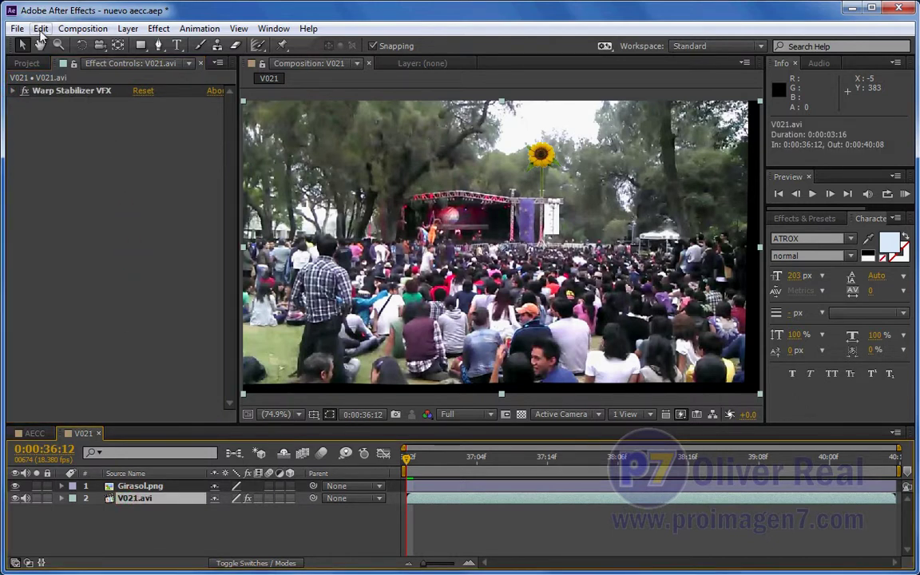
{"action": "left_click", "coordinate": [41, 28]}
{"action": "left_click", "coordinate": [78, 147]}
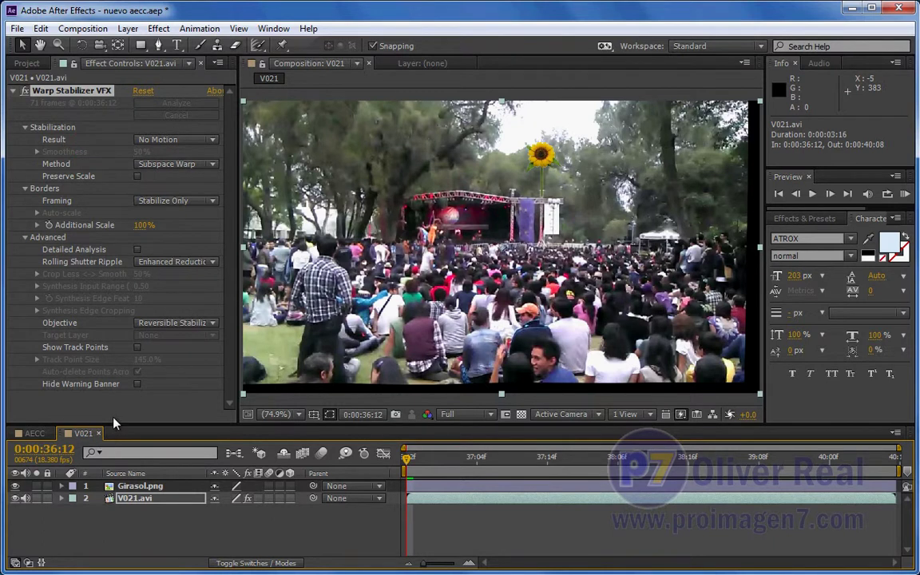
Collapse the stabilizer settings, then scrub and preview the stabilised clip from the start.
{"action": "left_click", "coordinate": [12, 91]}
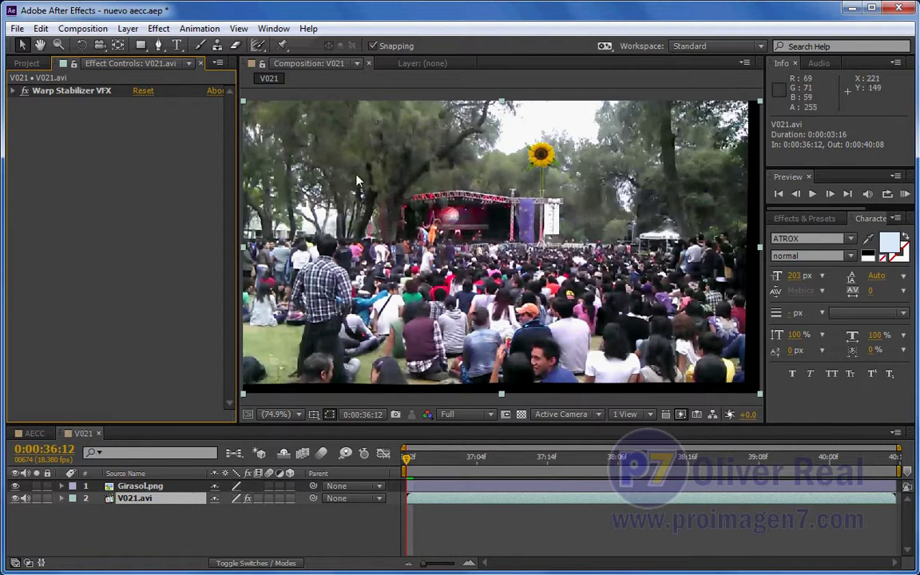
{"action": "left_click_drag", "start_coordinate": [429, 463], "coordinate": [703, 459]}
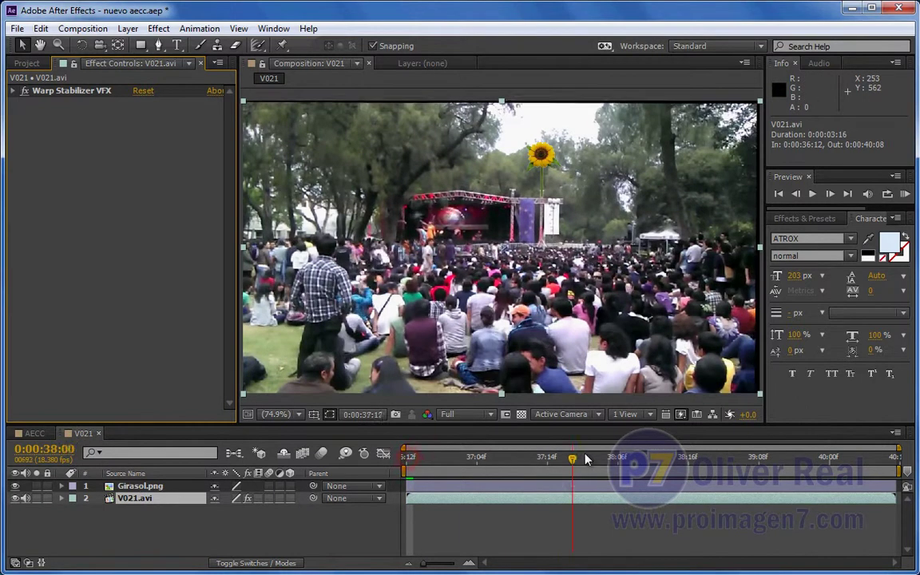
{"action": "key", "text": "Home"}
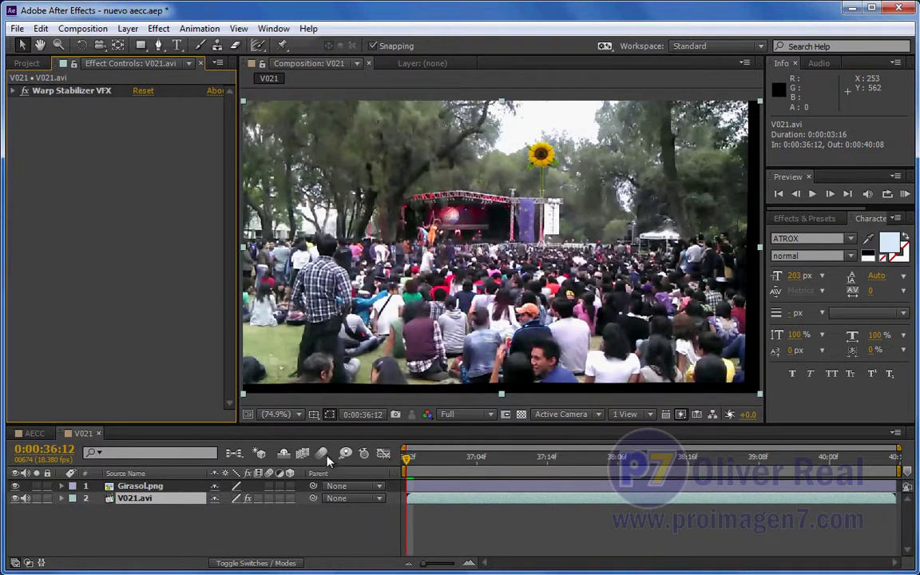
Pre-compose Girasol.png and V021.avi into Pre-comp 1, keeping Move all attributes.
{"action": "left_click", "coordinate": [132, 488], "text": "shift"}
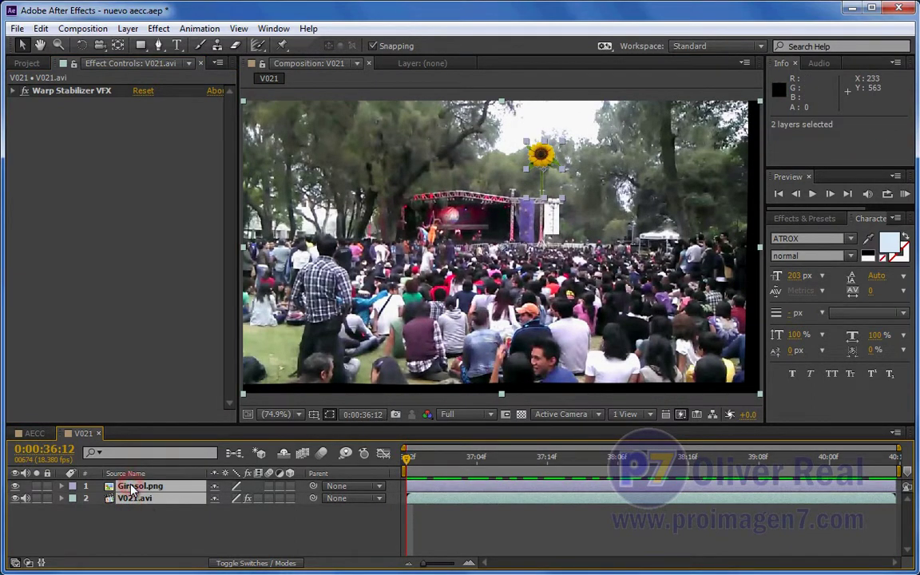
{"action": "right_click", "coordinate": [132, 488]}
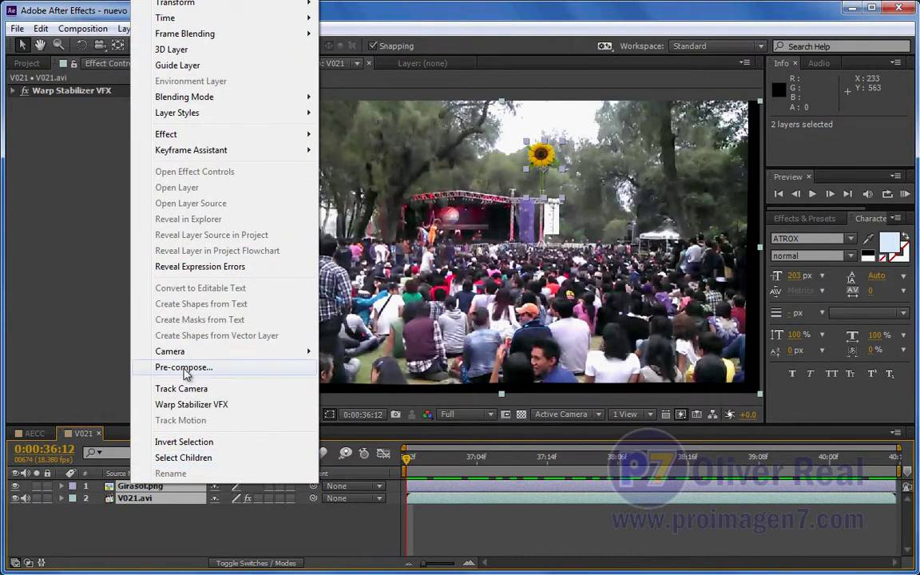
{"action": "left_click", "coordinate": [75, 12]}
{"action": "left_click", "coordinate": [126, 29]}
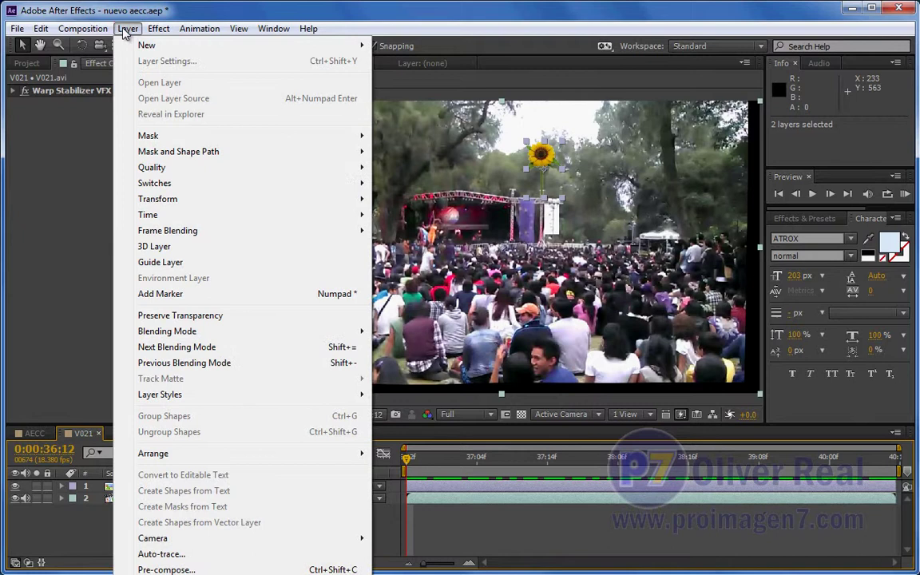
{"action": "left_click", "coordinate": [147, 569]}
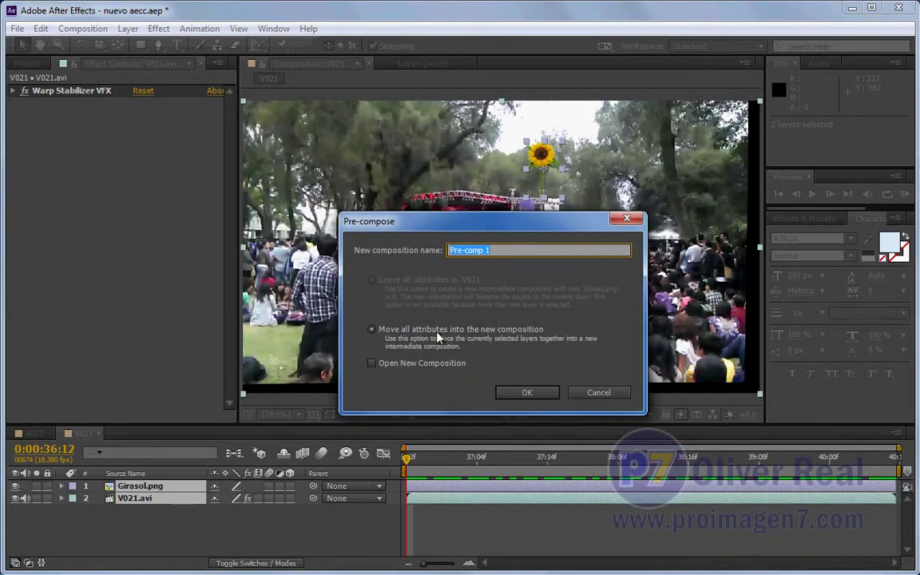
{"action": "left_click", "coordinate": [527, 393]}
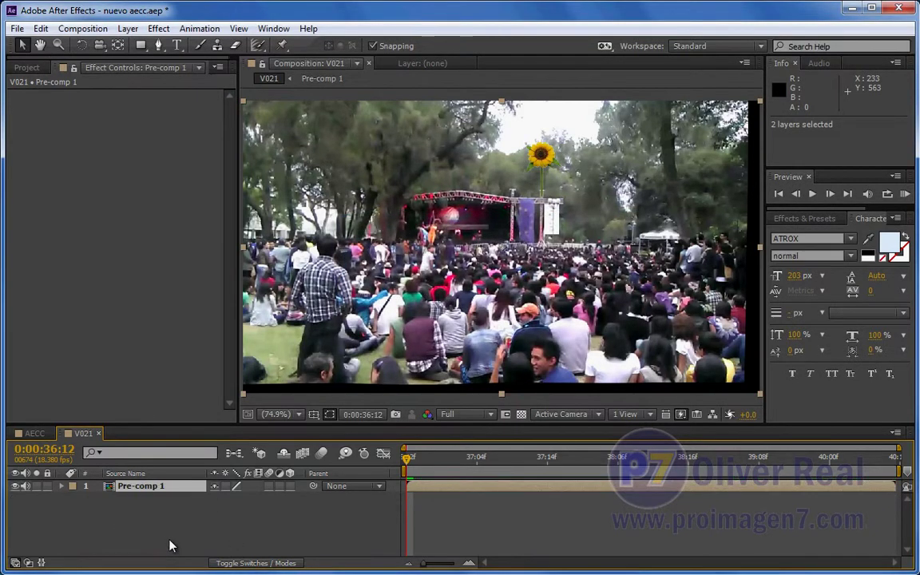
Open Pre-comp 1 and select the Warp Stabilizer VFX on its V021.avi layer.
{"action": "double_click", "coordinate": [112, 488]}
{"action": "left_click", "coordinate": [124, 501]}
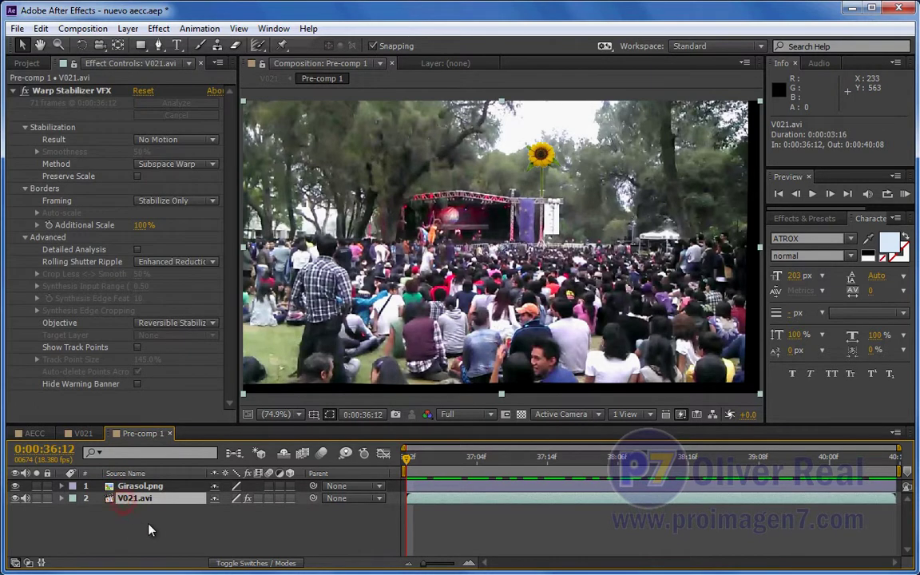
{"action": "left_click", "coordinate": [51, 90]}
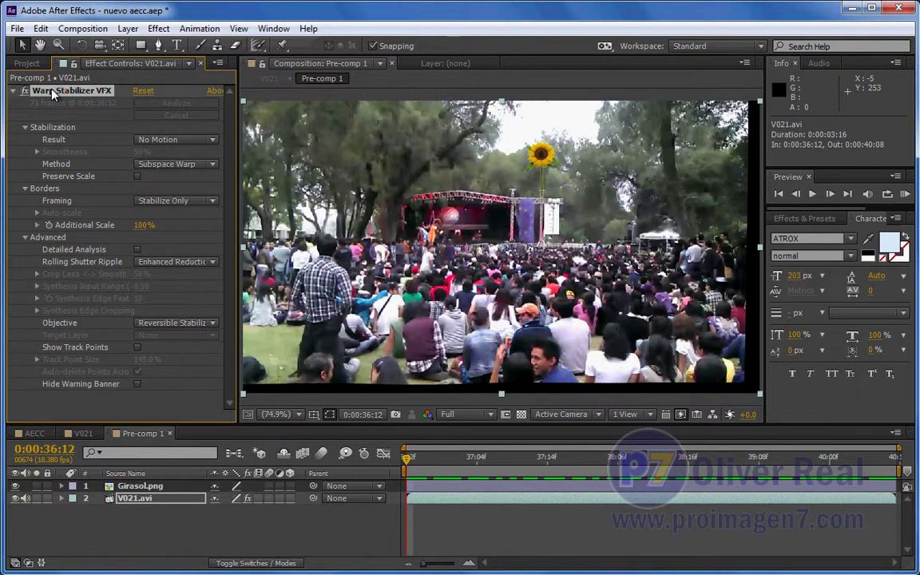
Return to the V021 timeline and scrub through its frames.
{"action": "left_click", "coordinate": [79, 435]}
{"action": "left_click", "coordinate": [117, 503]}
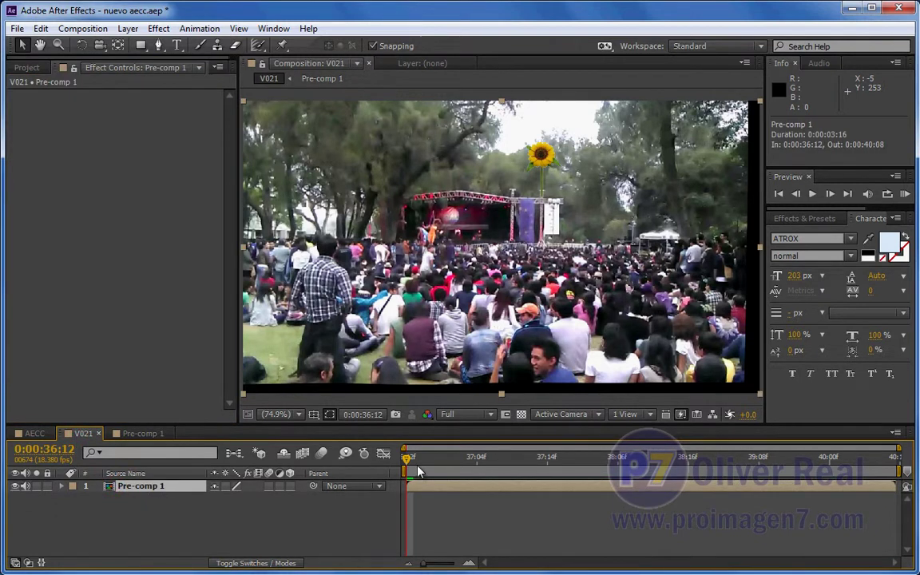
{"action": "left_click_drag", "start_coordinate": [409, 461], "coordinate": [312, 433]}
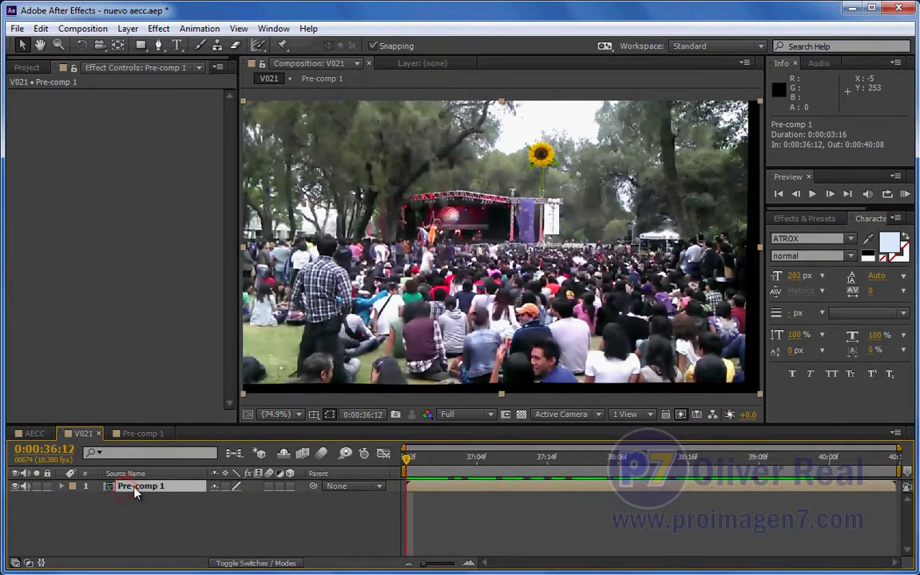
Paste Warp Stabilizer VFX onto Pre-comp 1 and choose Reverse Stabilization as its Objective.
{"action": "left_click", "coordinate": [40, 29]}
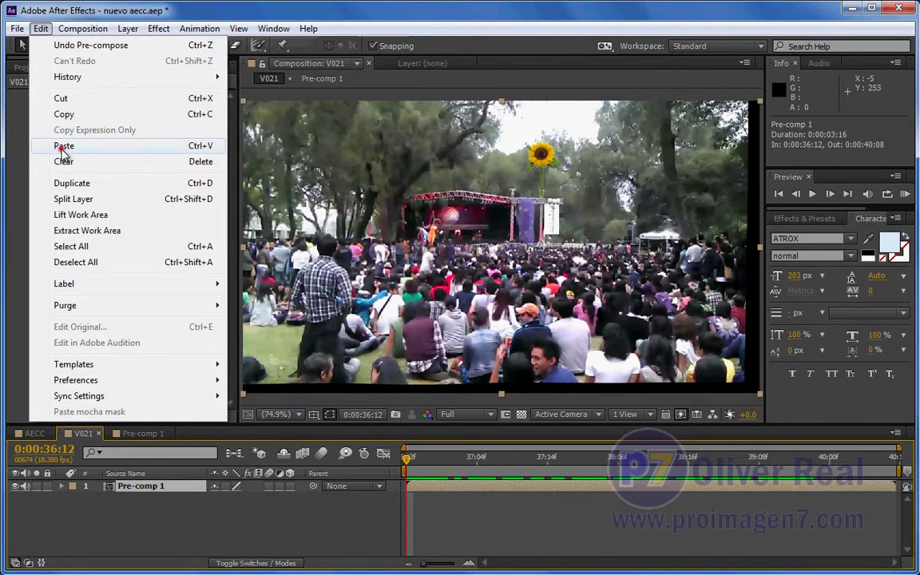
{"action": "left_click", "coordinate": [64, 147]}
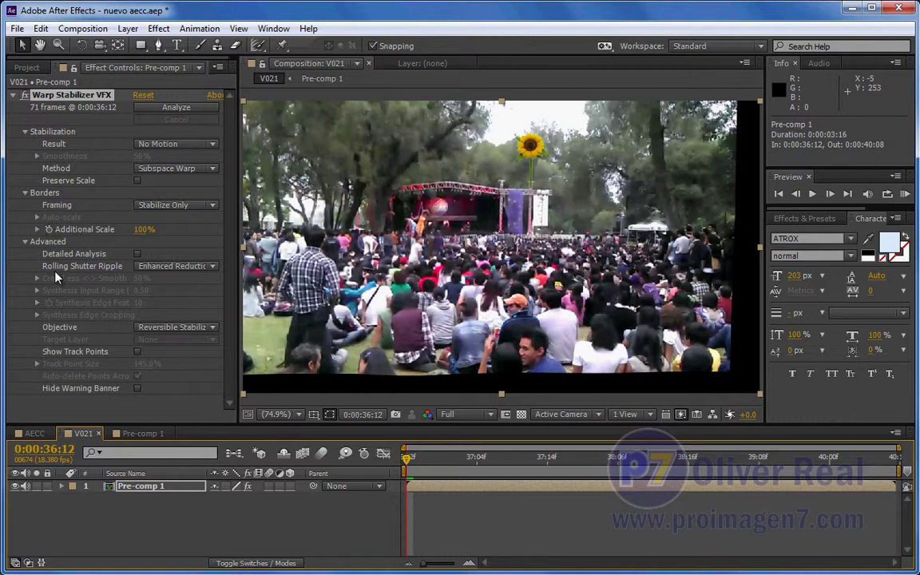
{"action": "left_click", "coordinate": [212, 328]}
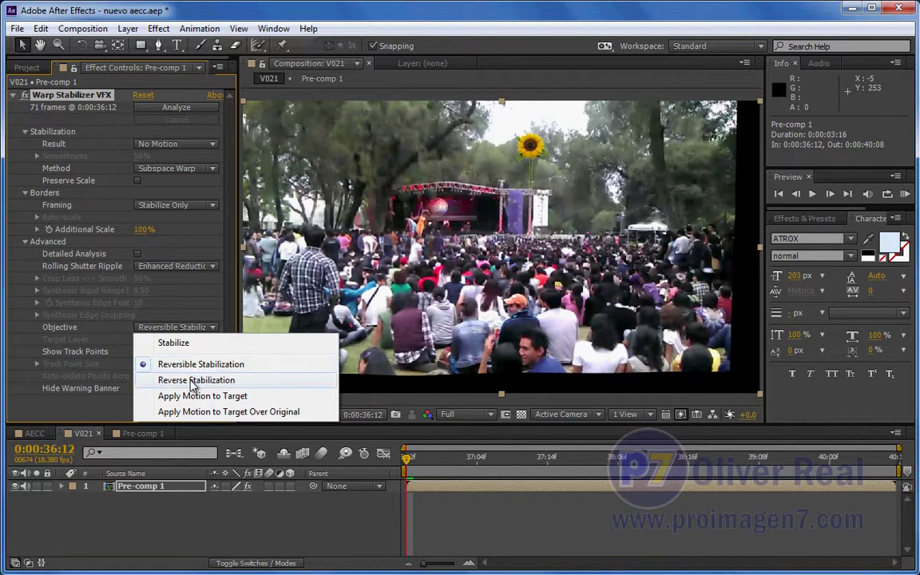
{"action": "left_click", "coordinate": [192, 382]}
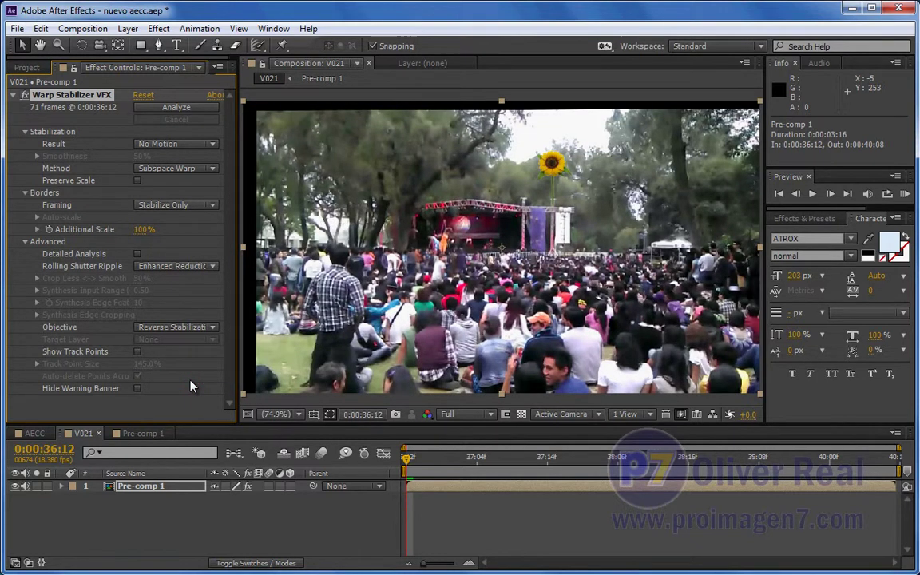
Scrub V021, then open Pre-comp 1 and step forward a few frames.
{"action": "mouse_move", "coordinate": [408, 461]}
{"action": "left_mouse_down"}
{"action": "mouse_move", "coordinate": [512, 461]}
{"action": "mouse_move", "coordinate": [413, 459]}
{"action": "mouse_move", "coordinate": [489, 462]}
{"action": "mouse_move", "coordinate": [482, 461]}
{"action": "left_mouse_up"}
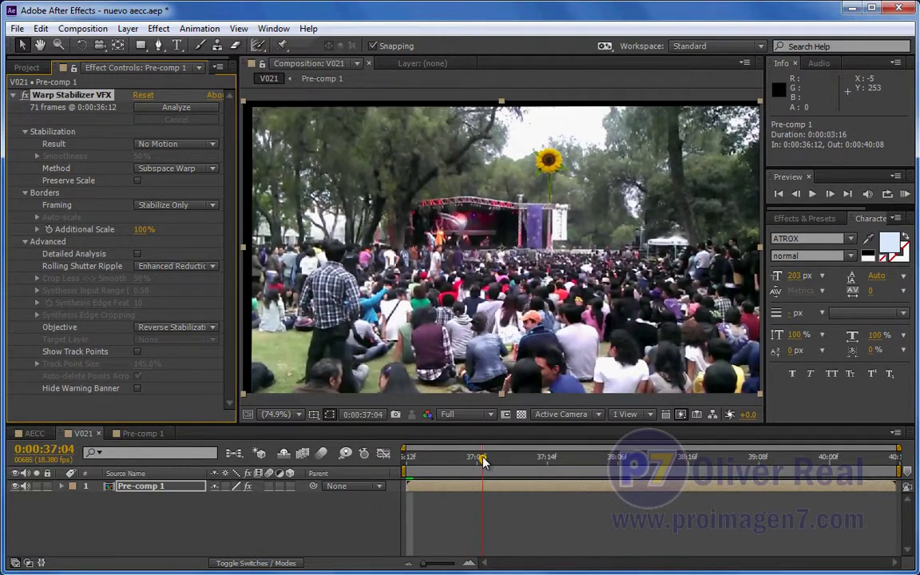
{"action": "double_click", "coordinate": [133, 489]}
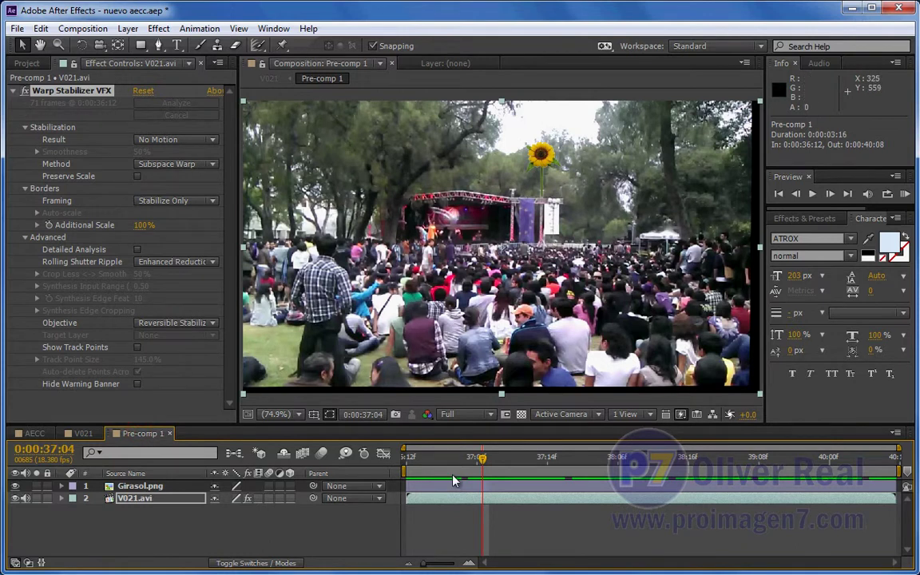
{"action": "left_click_drag", "start_coordinate": [491, 461], "coordinate": [510, 459]}
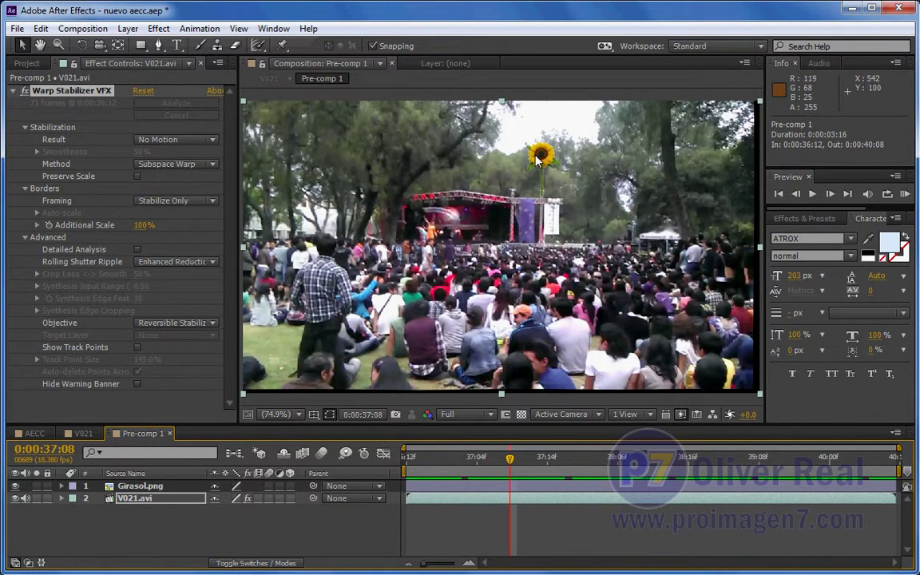
Back in V021, play a preview and scrub to check the reversed stabilization.
{"action": "left_click", "coordinate": [83, 433]}
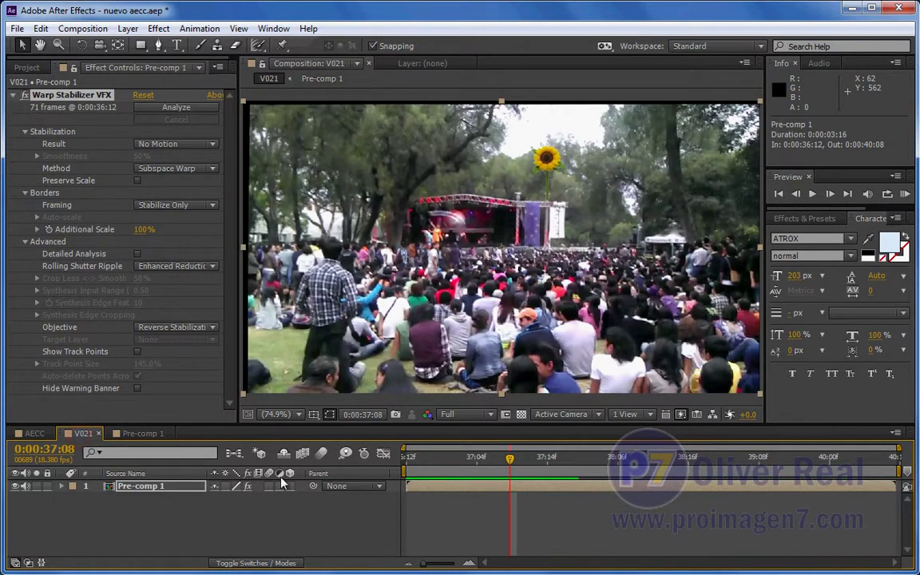
{"action": "key", "text": "space"}
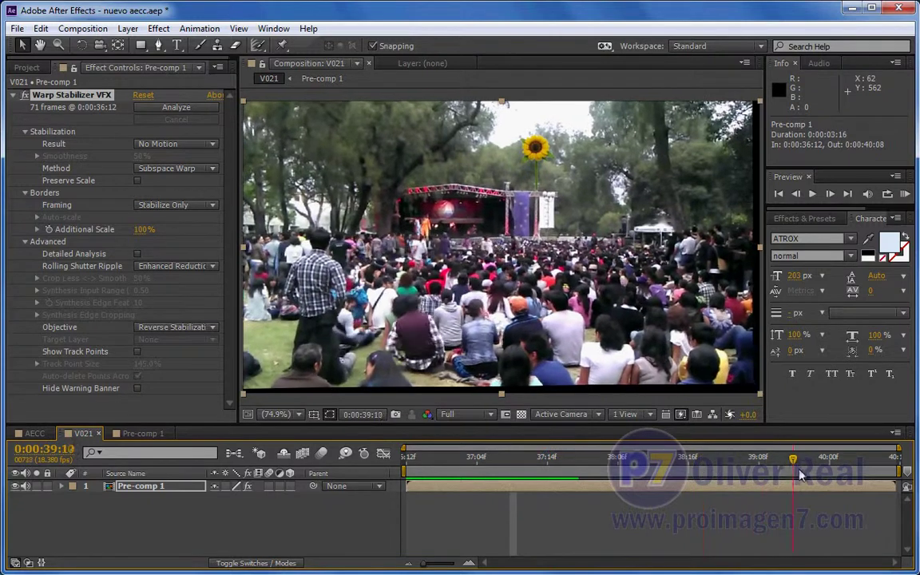
{"action": "left_click", "coordinate": [580, 474]}
{"action": "mouse_move", "coordinate": [580, 475]}
{"action": "left_mouse_down"}
{"action": "mouse_move", "coordinate": [799, 471]}
{"action": "mouse_move", "coordinate": [403, 458]}
{"action": "left_mouse_up"}
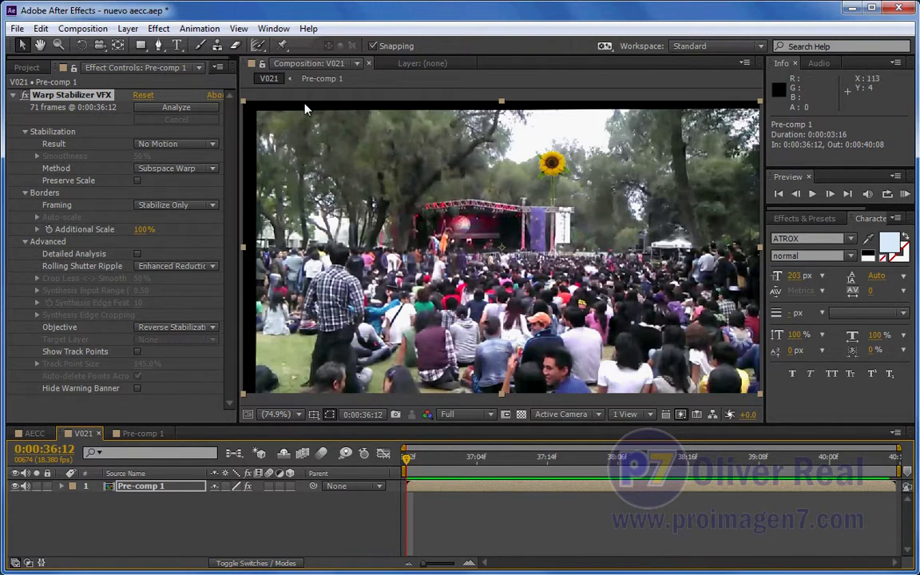
Drag the original V021.avi from the Project panel in as layer 2, then scrub and preview.
{"action": "left_click_drag", "start_coordinate": [366, 414], "coordinate": [404, 413]}
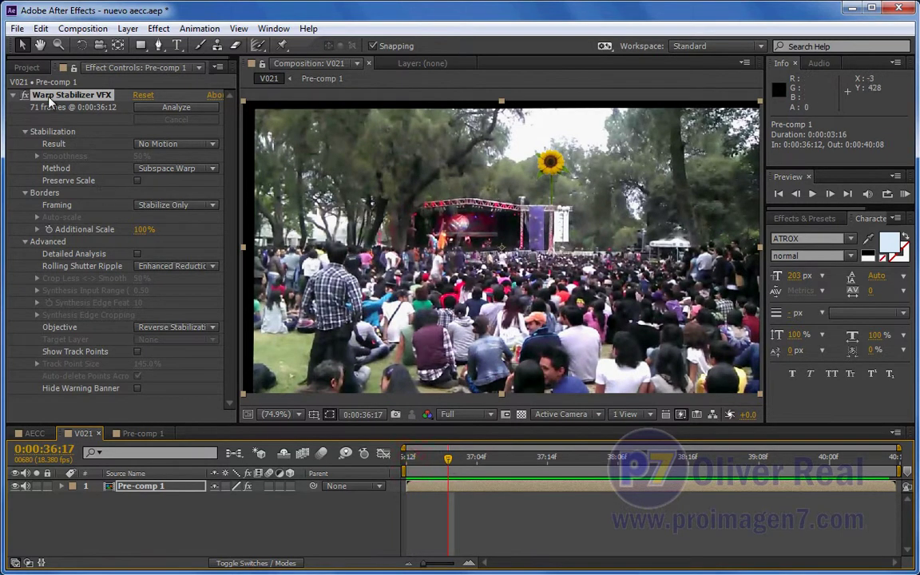
{"action": "left_click", "coordinate": [27, 67]}
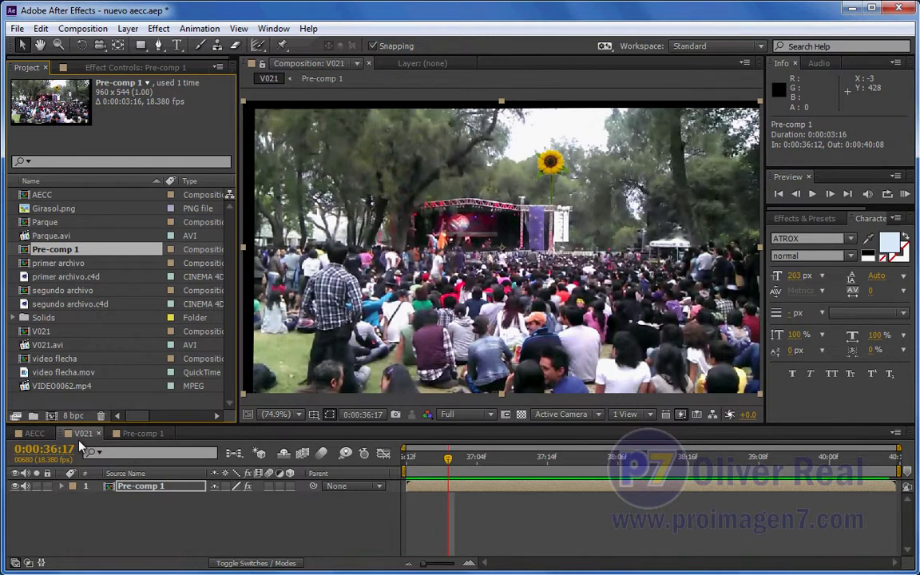
{"action": "left_click", "coordinate": [36, 344]}
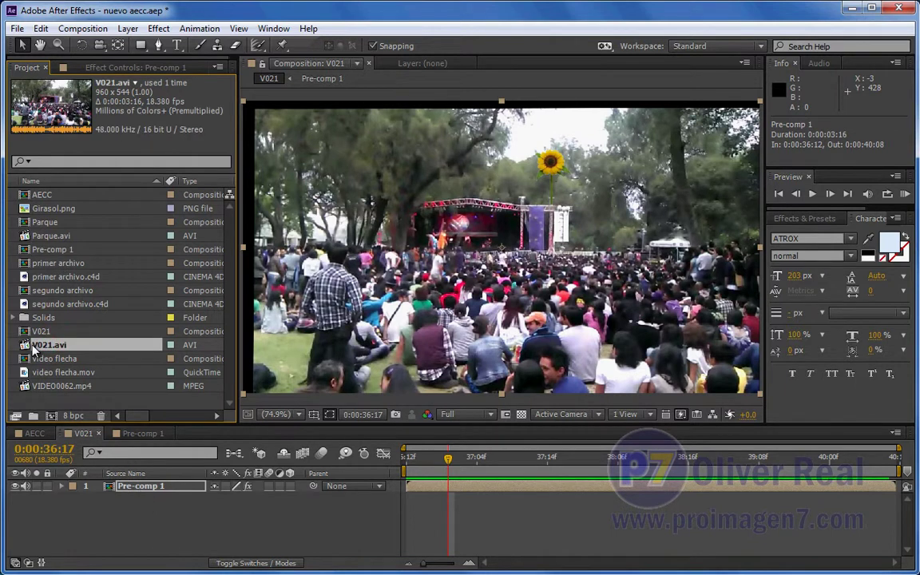
{"action": "left_click_drag", "start_coordinate": [34, 346], "coordinate": [98, 515]}
{"action": "left_click", "coordinate": [424, 457]}
{"action": "left_click_drag", "start_coordinate": [424, 457], "coordinate": [827, 457]}
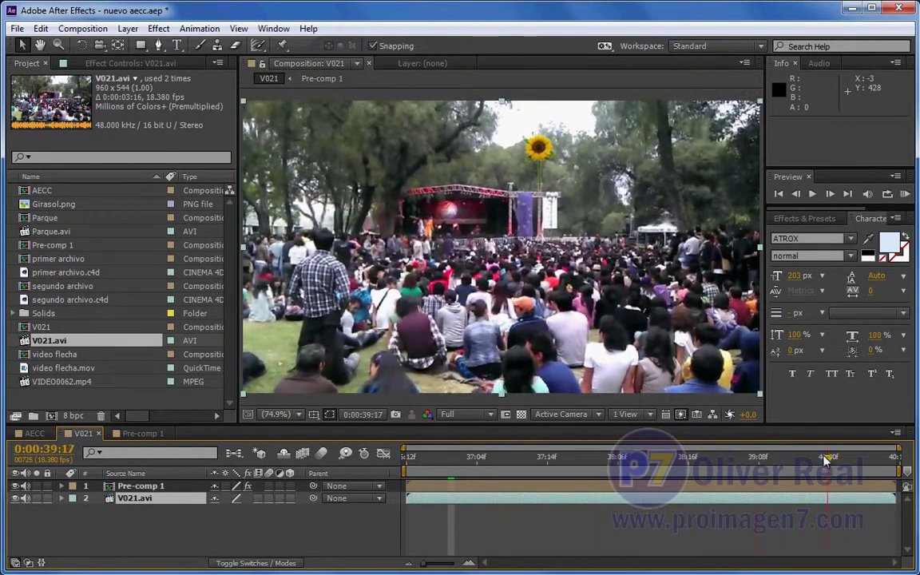
{"action": "key", "text": "space"}
{"action": "key", "text": "space"}
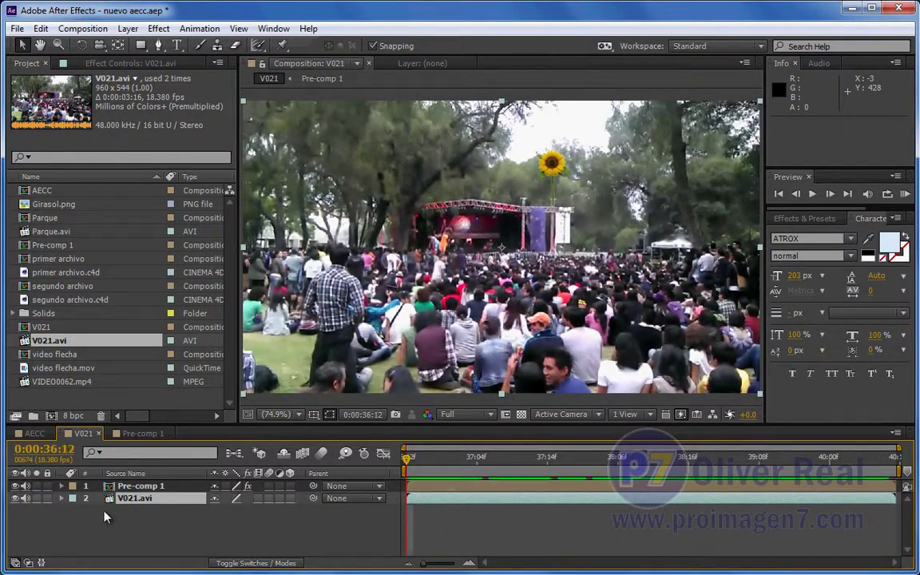
Toggle layer 2 V021.avi's visibility to compare with Pre-comp 1, leaving it visible, then switch to Pre-comp 1.
{"action": "left_click", "coordinate": [14, 498]}
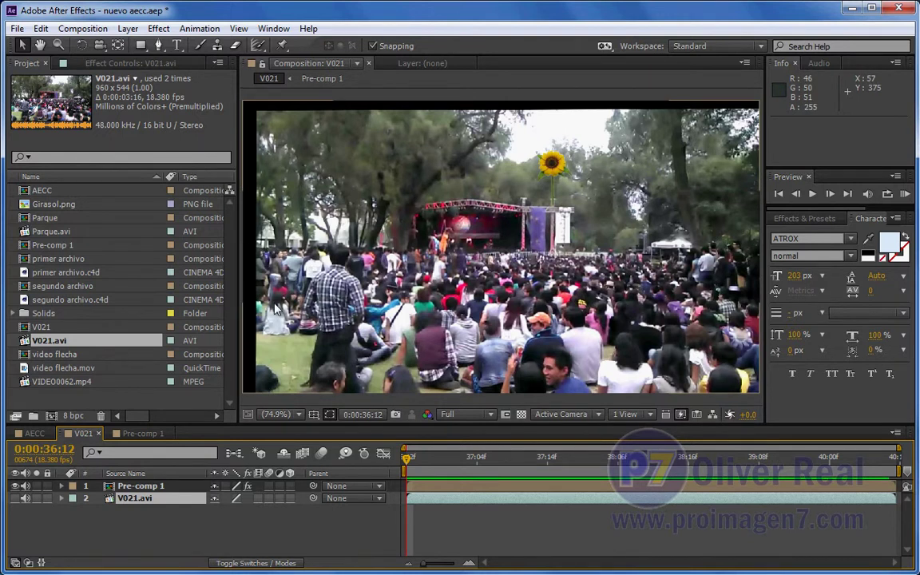
{"action": "left_click", "coordinate": [15, 499]}
{"action": "left_click", "coordinate": [16, 499]}
{"action": "left_click", "coordinate": [15, 499]}
{"action": "left_click", "coordinate": [15, 498]}
{"action": "left_click", "coordinate": [16, 498]}
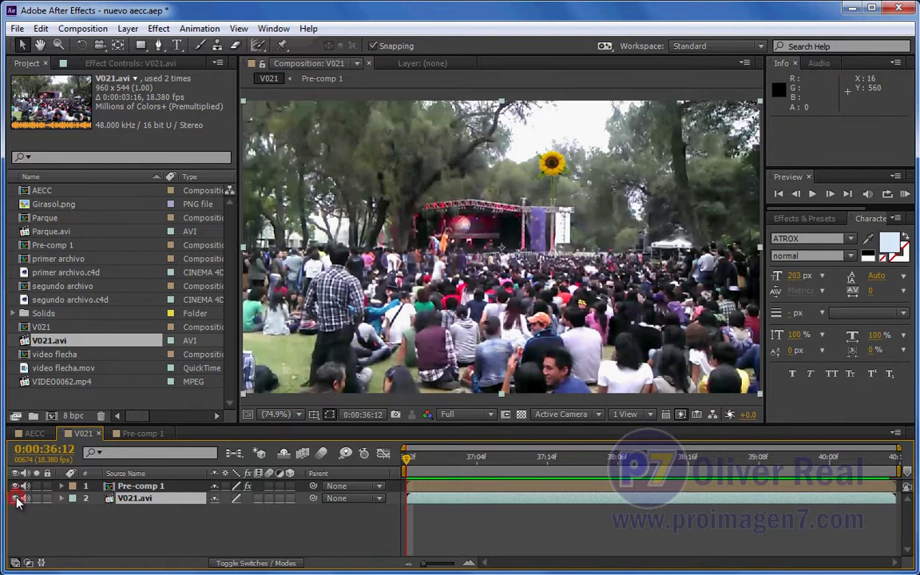
{"action": "left_click", "coordinate": [16, 498]}
{"action": "left_click", "coordinate": [15, 499]}
{"action": "left_click", "coordinate": [142, 435]}
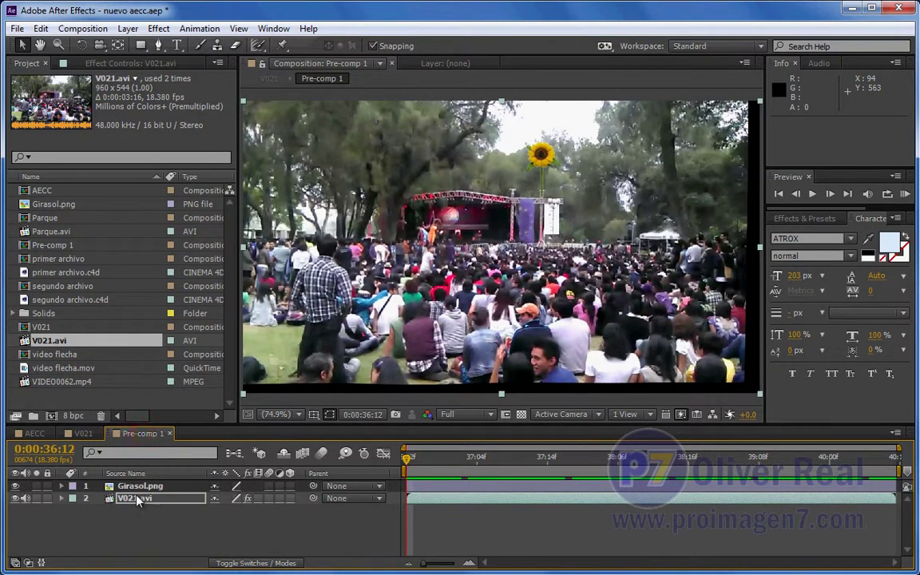
View V021.avi's Warp Stabilizer settings in Effect Controls, then return to V021.
{"action": "left_click", "coordinate": [126, 63]}
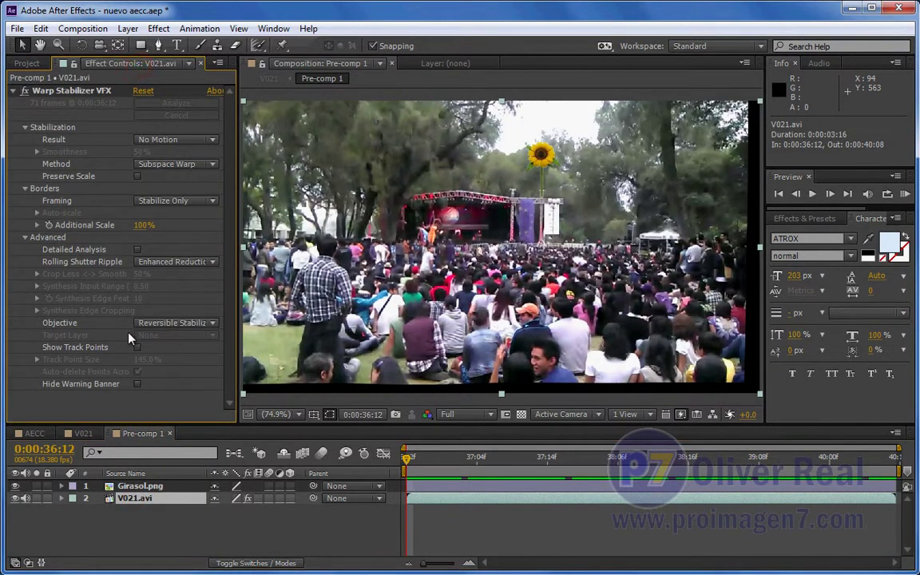
{"action": "left_click", "coordinate": [85, 434]}
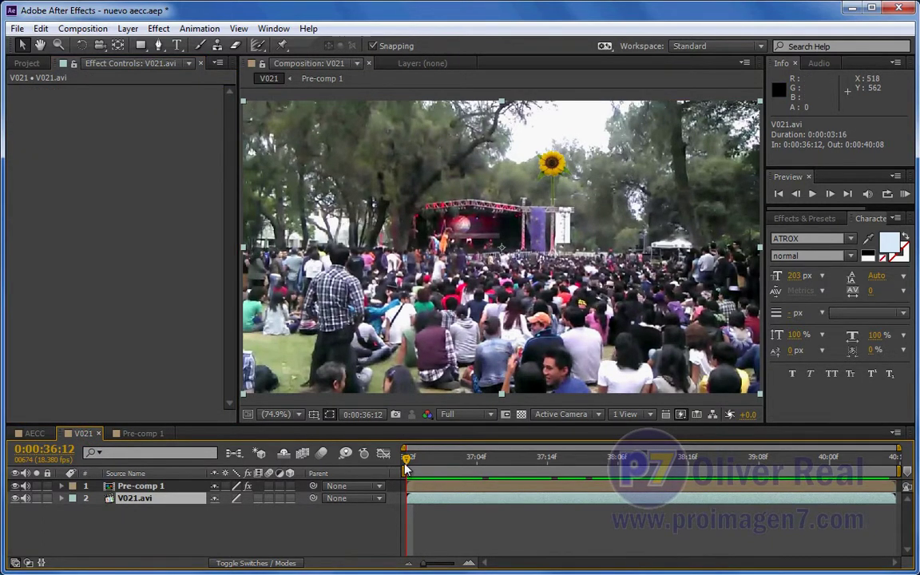
Scrub V021, play and stop a preview, then select Pre-comp 1 to show its stabilizer settings.
{"action": "mouse_move", "coordinate": [406, 467]}
{"action": "left_mouse_down"}
{"action": "mouse_move", "coordinate": [563, 464]}
{"action": "mouse_move", "coordinate": [418, 469]}
{"action": "mouse_move", "coordinate": [836, 477]}
{"action": "left_mouse_up"}
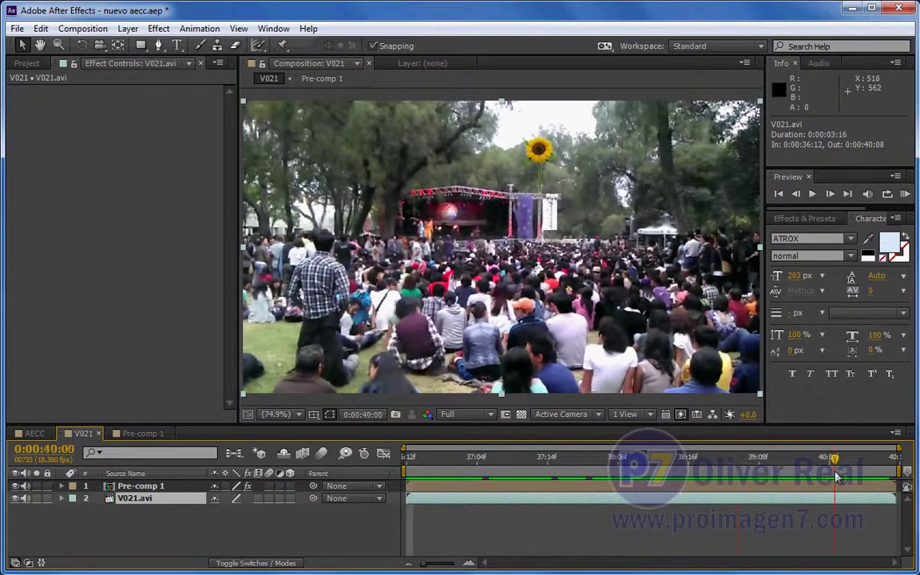
{"action": "left_click_drag", "start_coordinate": [836, 477], "coordinate": [409, 458]}
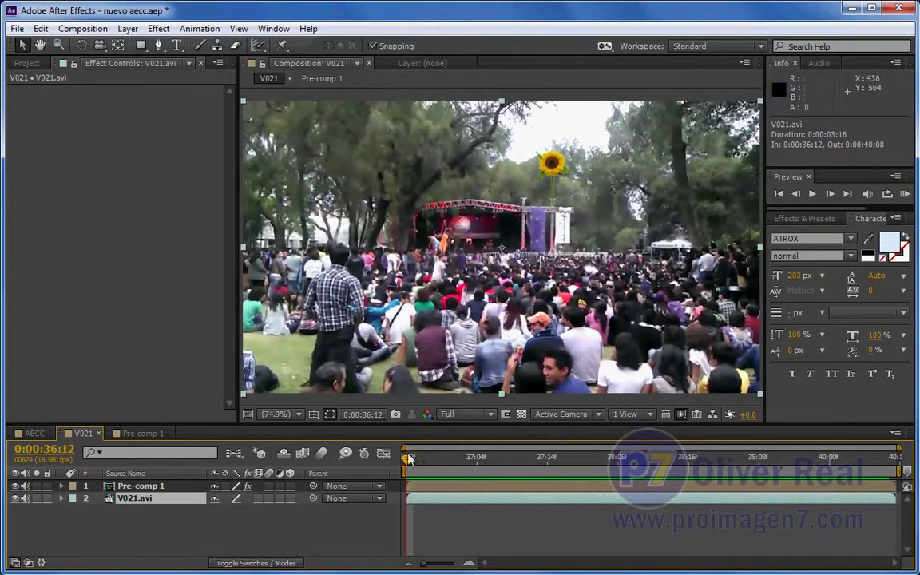
{"action": "key", "text": "space"}
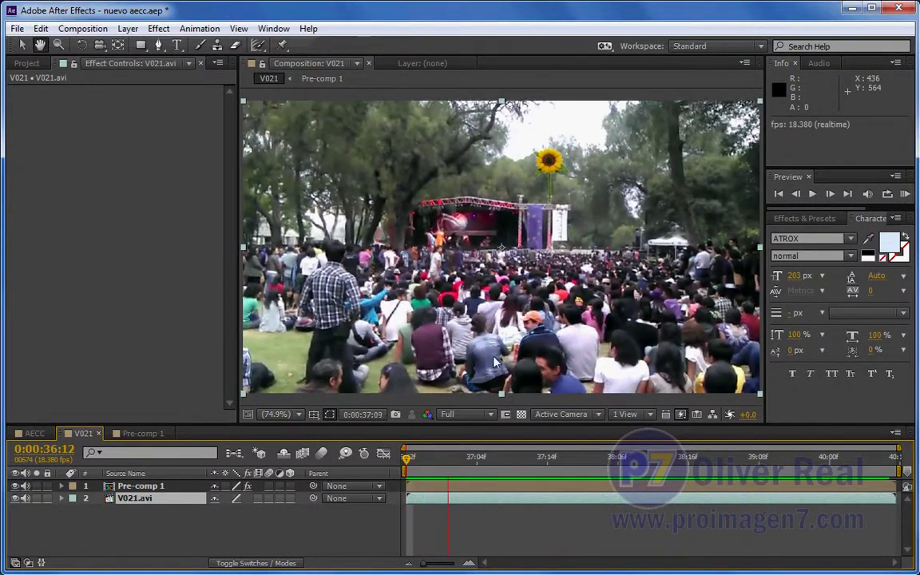
{"action": "key", "text": "space"}
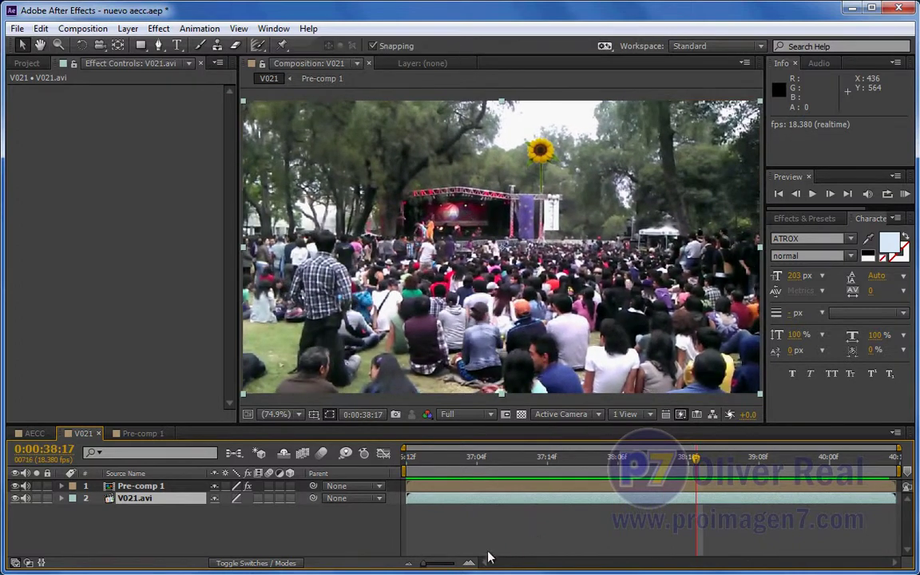
{"action": "left_click", "coordinate": [142, 488]}
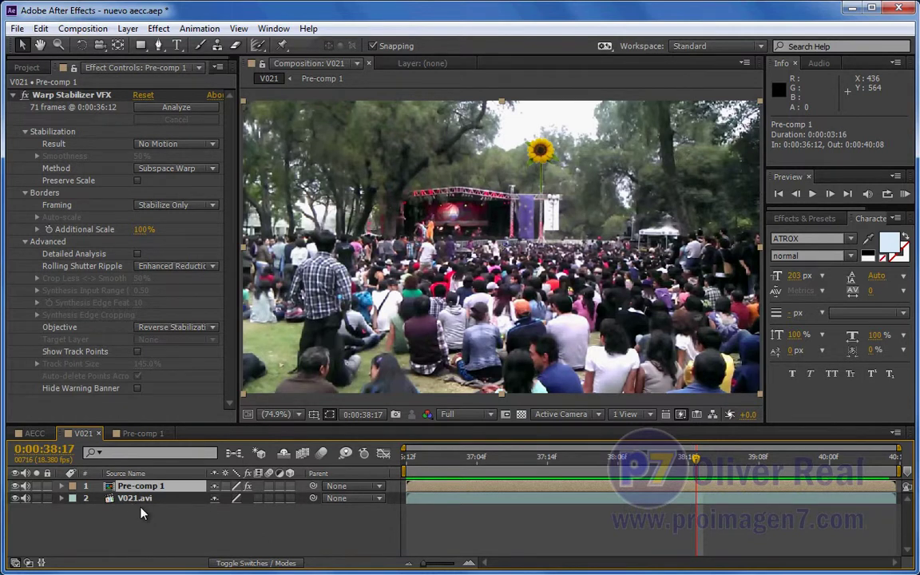
Collapse and re-reveal Pre-comp 1's Warp Stabilizer settings, then jump to the start and scrub.
{"action": "left_click", "coordinate": [15, 95]}
{"action": "left_click", "coordinate": [56, 95]}
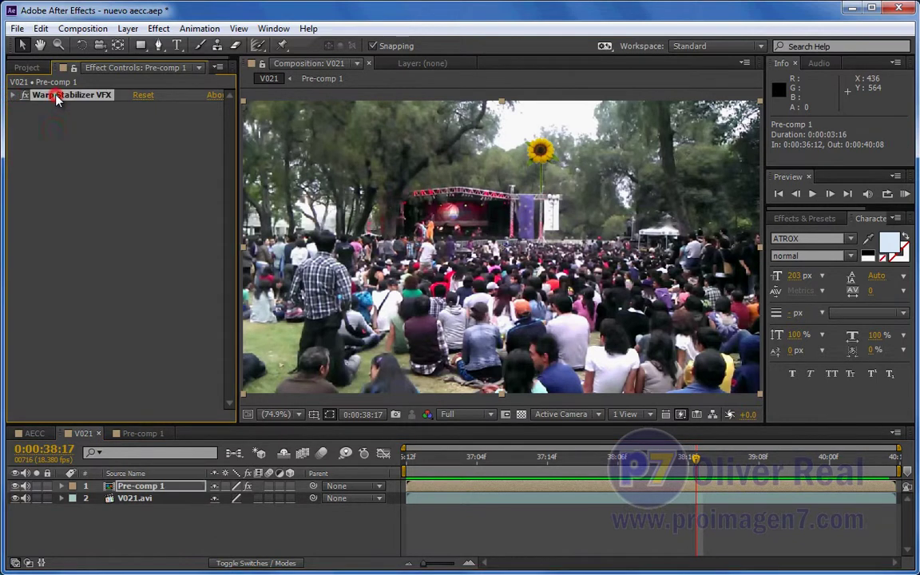
{"action": "left_click", "coordinate": [121, 486]}
{"action": "key", "text": "Return"}
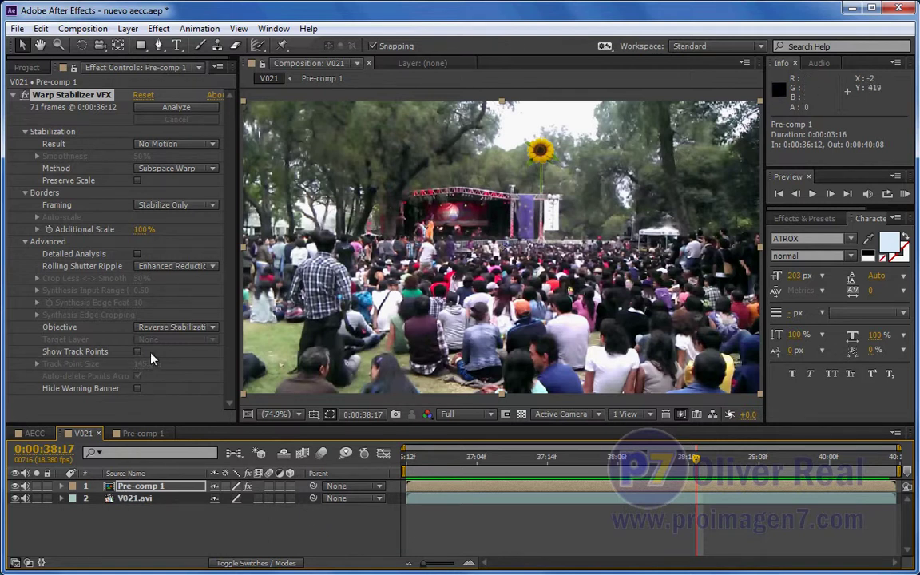
{"action": "left_click", "coordinate": [408, 460]}
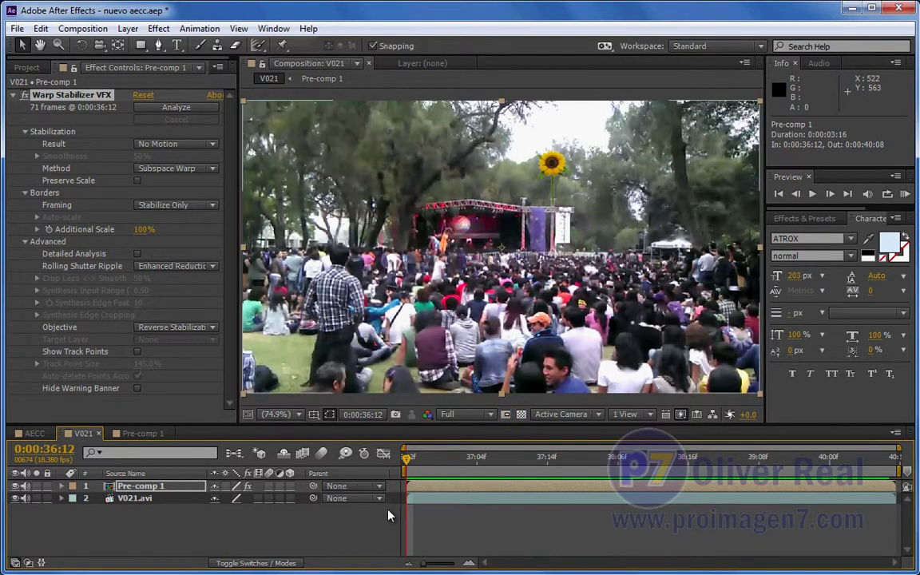
{"action": "left_click_drag", "start_coordinate": [411, 459], "coordinate": [302, 411]}
In Pre-comp 1, duplicate the Girasol.png sunflower and place the copy on the lawn at left.
{"action": "left_click", "coordinate": [140, 434]}
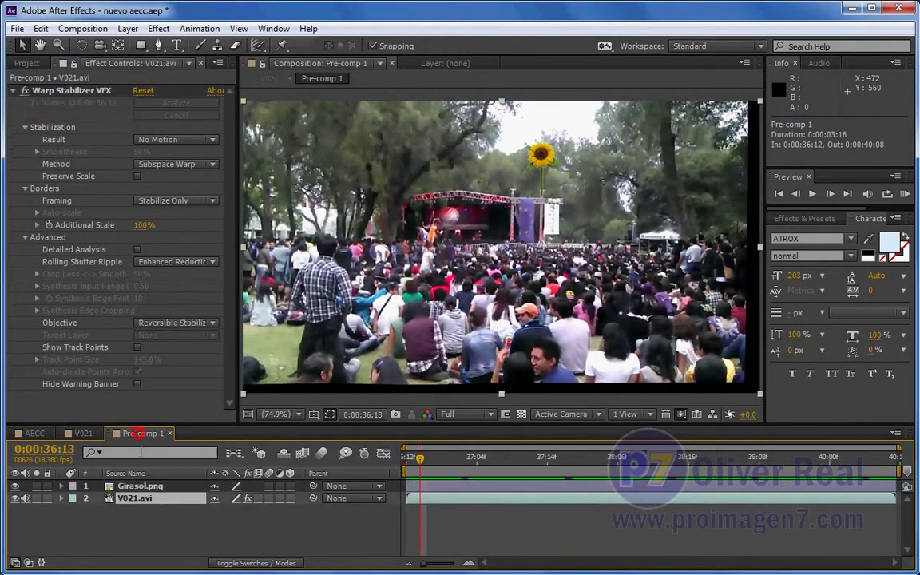
{"action": "left_click", "coordinate": [137, 486]}
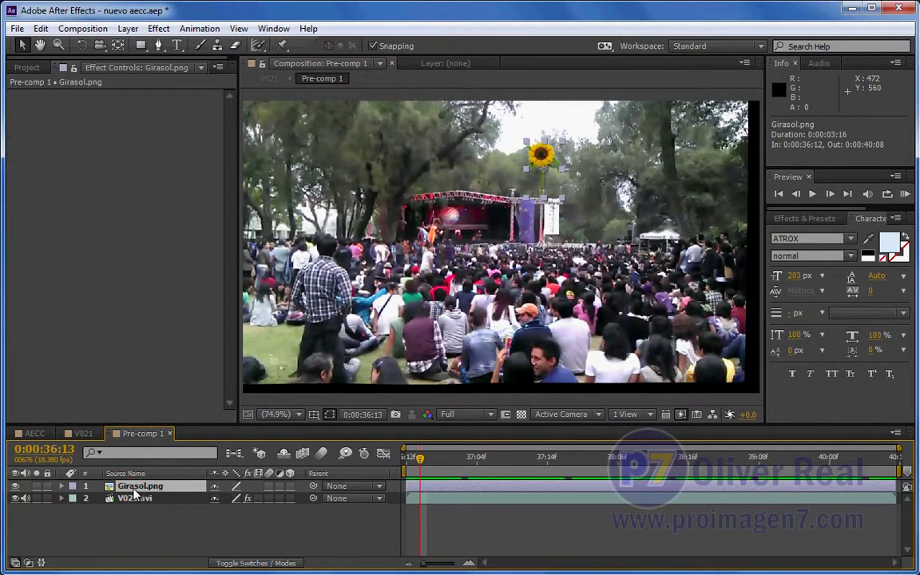
{"action": "key", "text": "ctrl+d"}
{"action": "mouse_move", "coordinate": [537, 147]}
{"action": "left_mouse_down"}
{"action": "mouse_move", "coordinate": [294, 248]}
{"action": "mouse_move", "coordinate": [267, 289]}
{"action": "mouse_move", "coordinate": [287, 298]}
{"action": "mouse_move", "coordinate": [280, 290]}
{"action": "mouse_move", "coordinate": [271, 326]}
{"action": "left_mouse_up"}
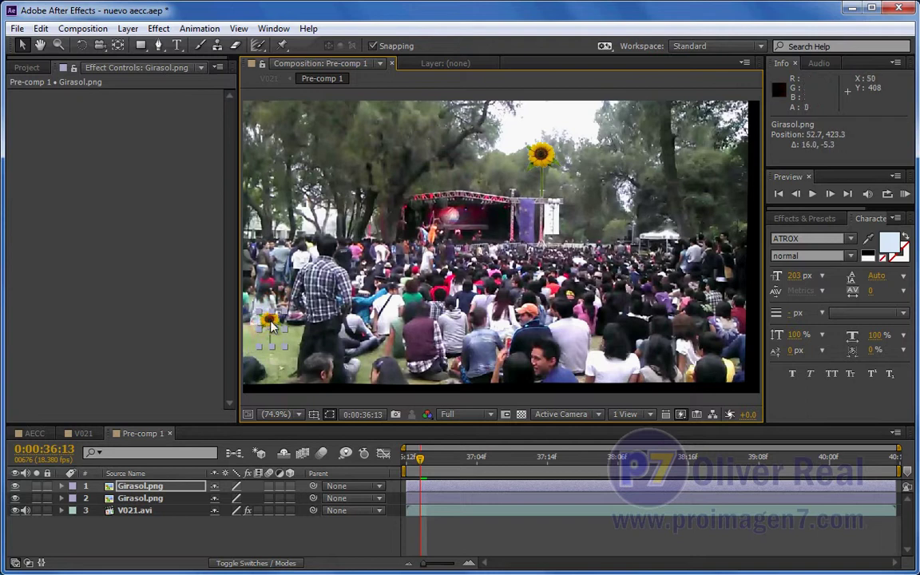
Back in V021, deselect layers and scrub the timeline to check both sunflowers.
{"action": "left_click", "coordinate": [80, 434]}
{"action": "left_click", "coordinate": [289, 535]}
{"action": "mouse_move", "coordinate": [416, 461]}
{"action": "left_mouse_down"}
{"action": "mouse_move", "coordinate": [847, 477]}
{"action": "mouse_move", "coordinate": [375, 481]}
{"action": "mouse_move", "coordinate": [702, 477]}
{"action": "mouse_move", "coordinate": [503, 477]}
{"action": "left_mouse_up"}
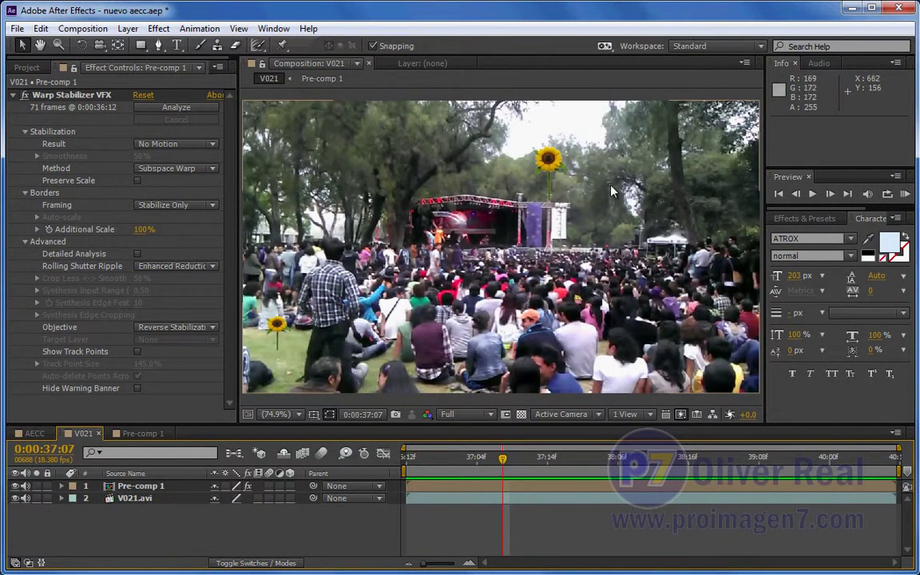
{"action": "mouse_move", "coordinate": [501, 463]}
{"action": "left_mouse_down"}
{"action": "mouse_move", "coordinate": [781, 472]}
{"action": "mouse_move", "coordinate": [355, 470]}
{"action": "left_mouse_up"}
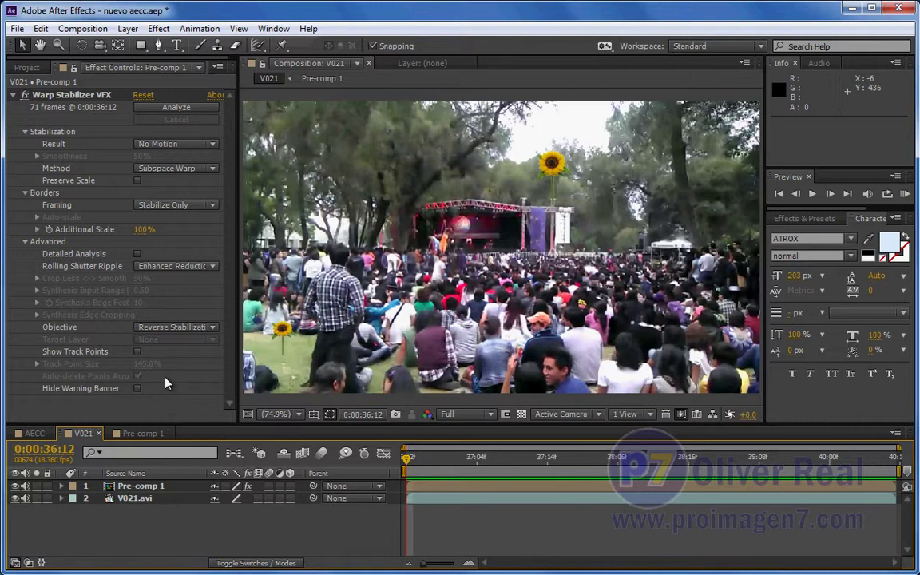
{"action": "left_click", "coordinate": [169, 329]}
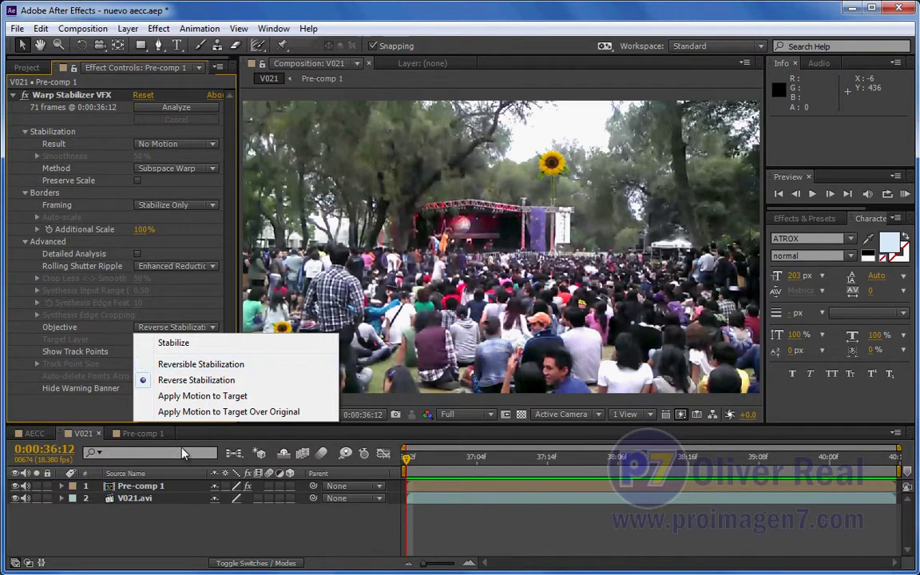
{"action": "left_click", "coordinate": [171, 482]}
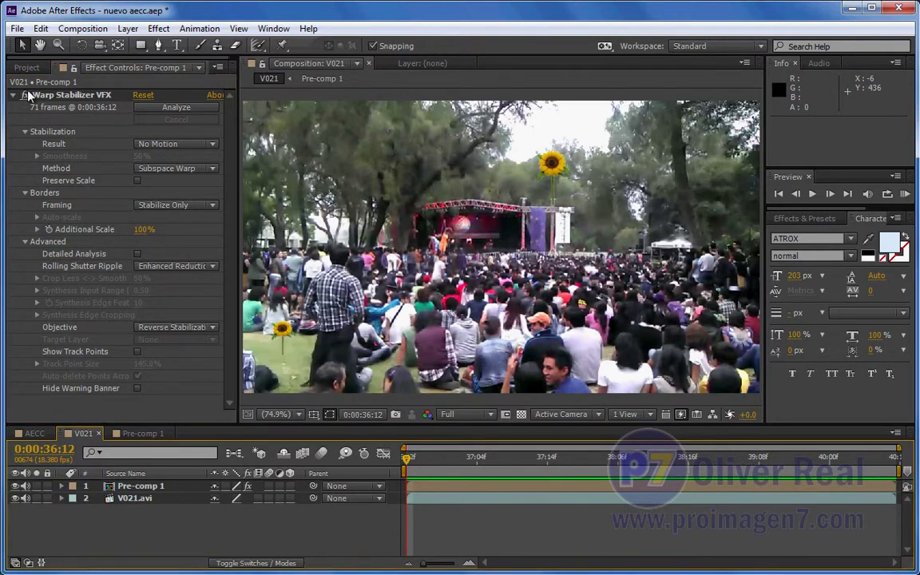